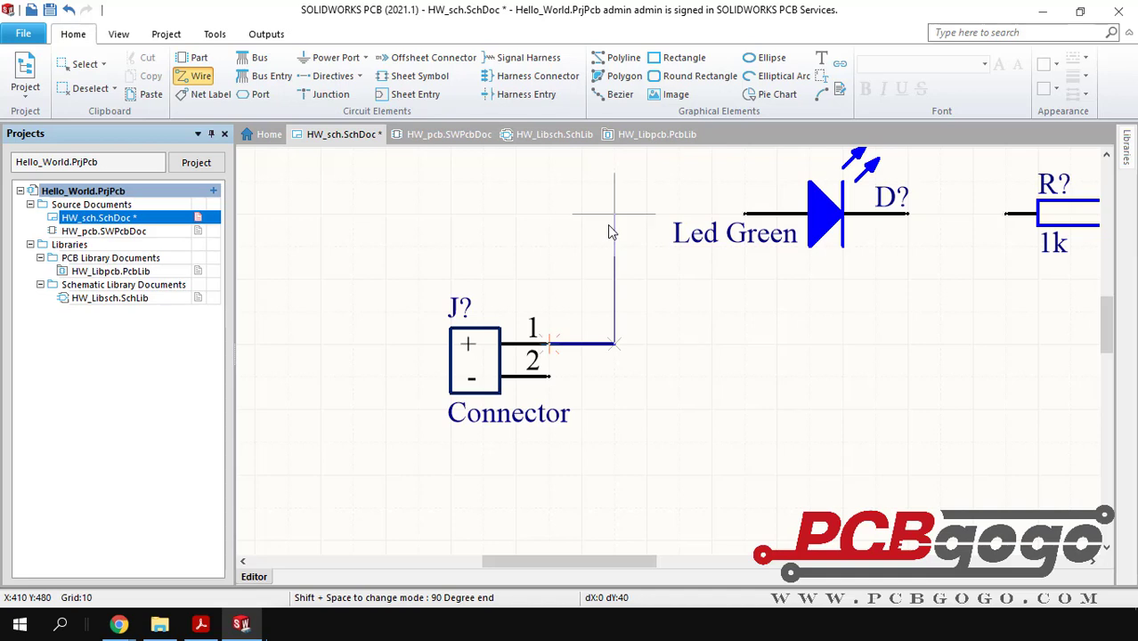
# Route the wire from pin 1 to the LED, on to the resistor's left pin, then down and left beneath.
pyautogui.press('space')
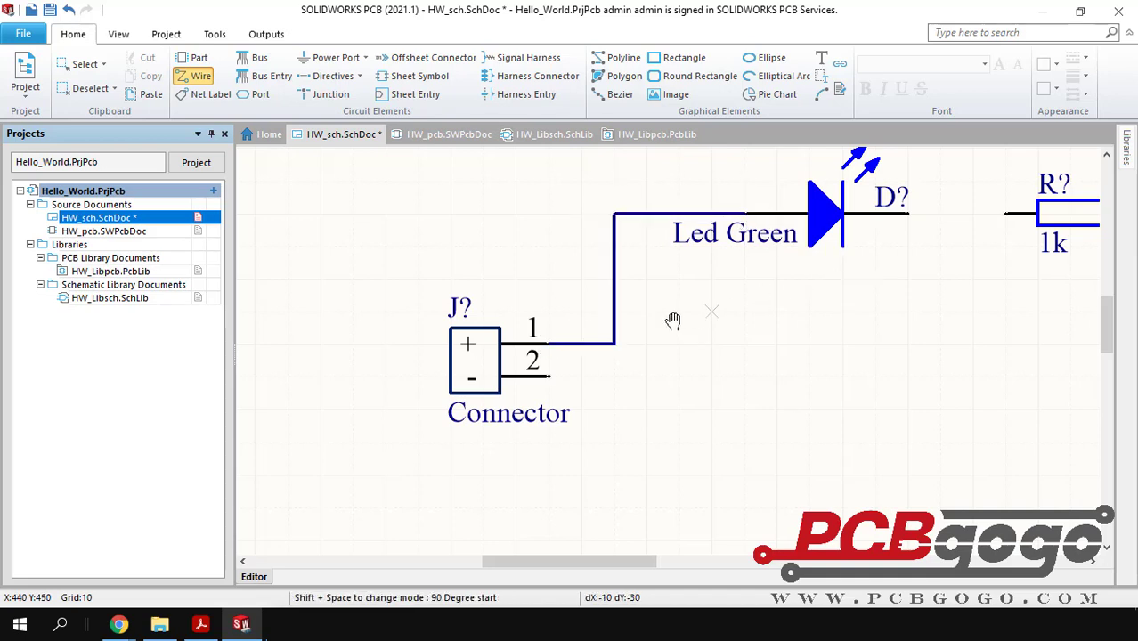
pyautogui.moveTo(673, 318); pyautogui.dragTo(686, 316, button='right')
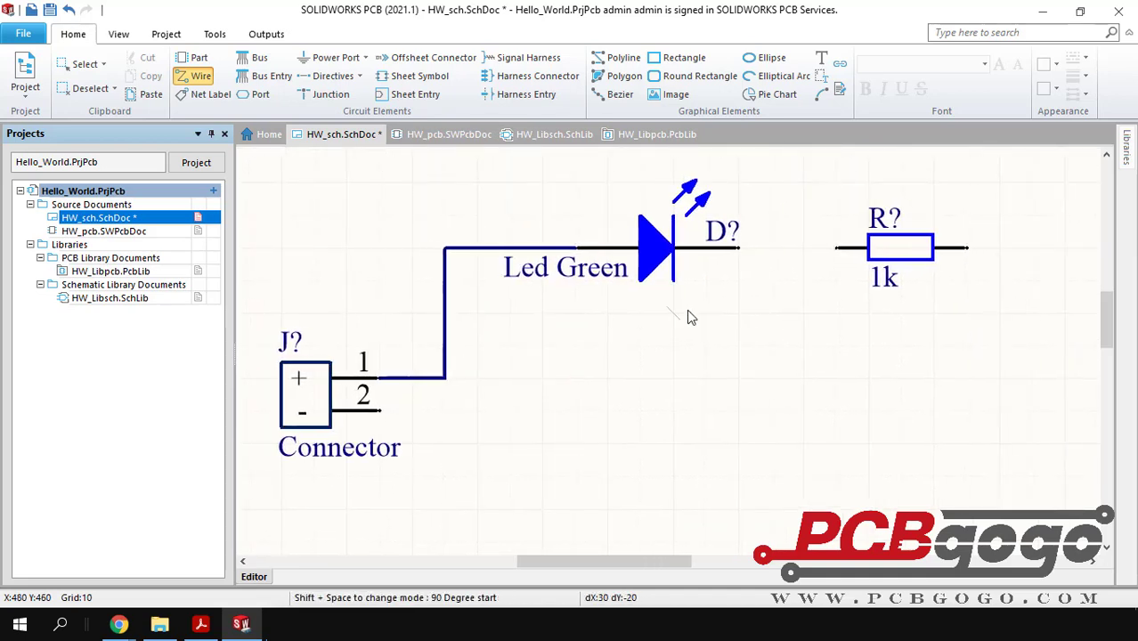
pyautogui.click(835, 249)
pyautogui.keyDown('ctrl'); pyautogui.scroll(-2, 832, 276); pyautogui.keyUp('ctrl')
pyautogui.moveTo(728, 243); pyautogui.dragTo(674, 220, button='right')
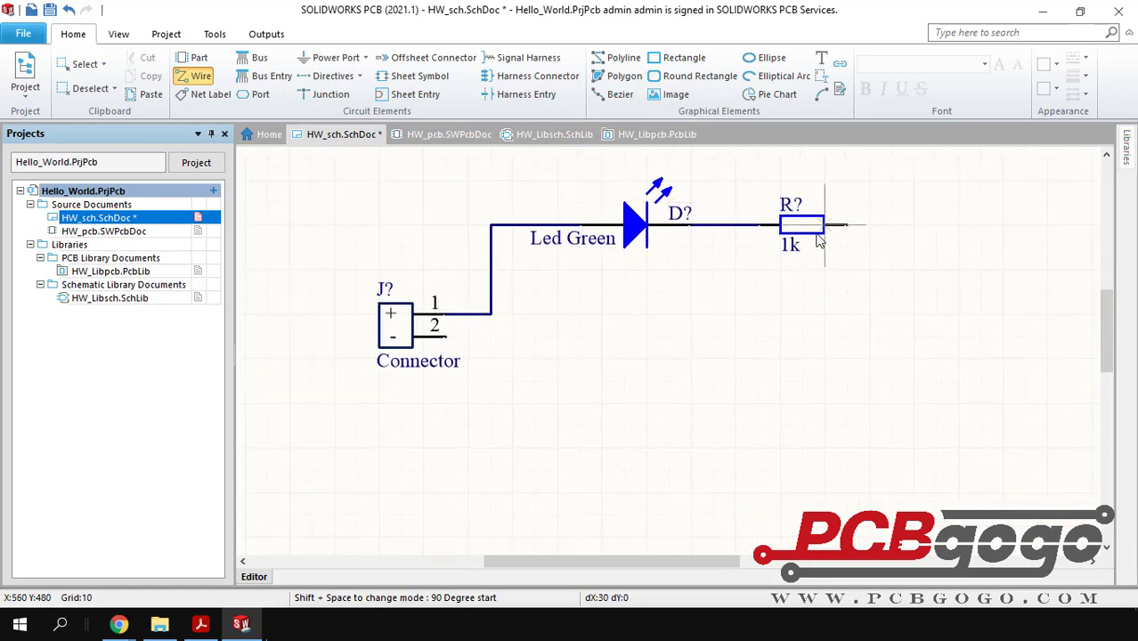
pyautogui.click(914, 403)
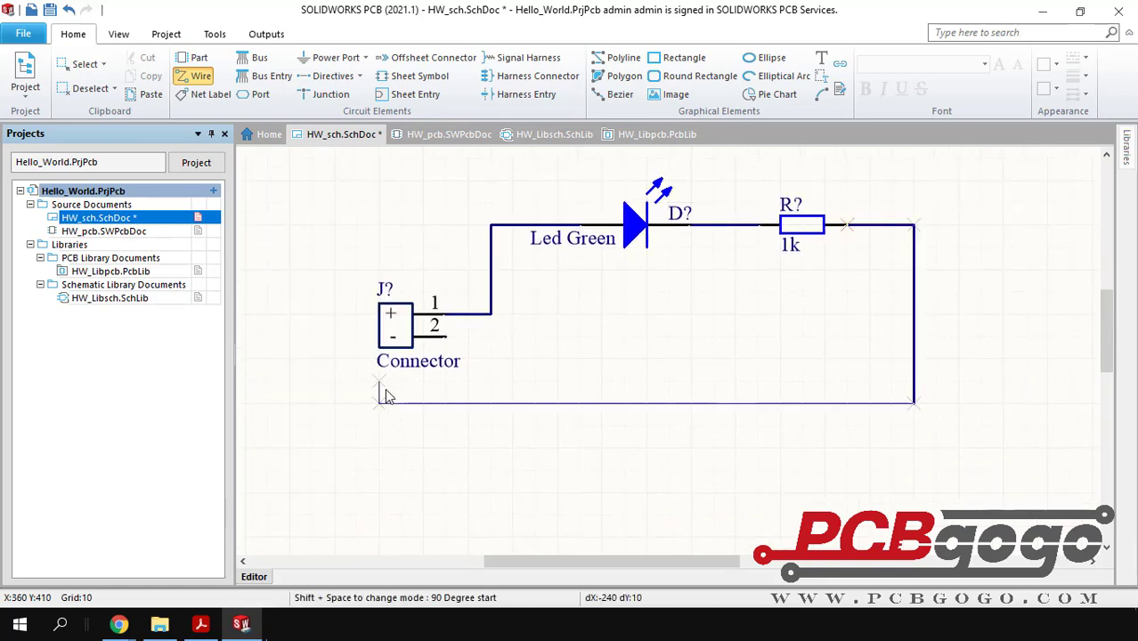
pyautogui.click(490, 404)
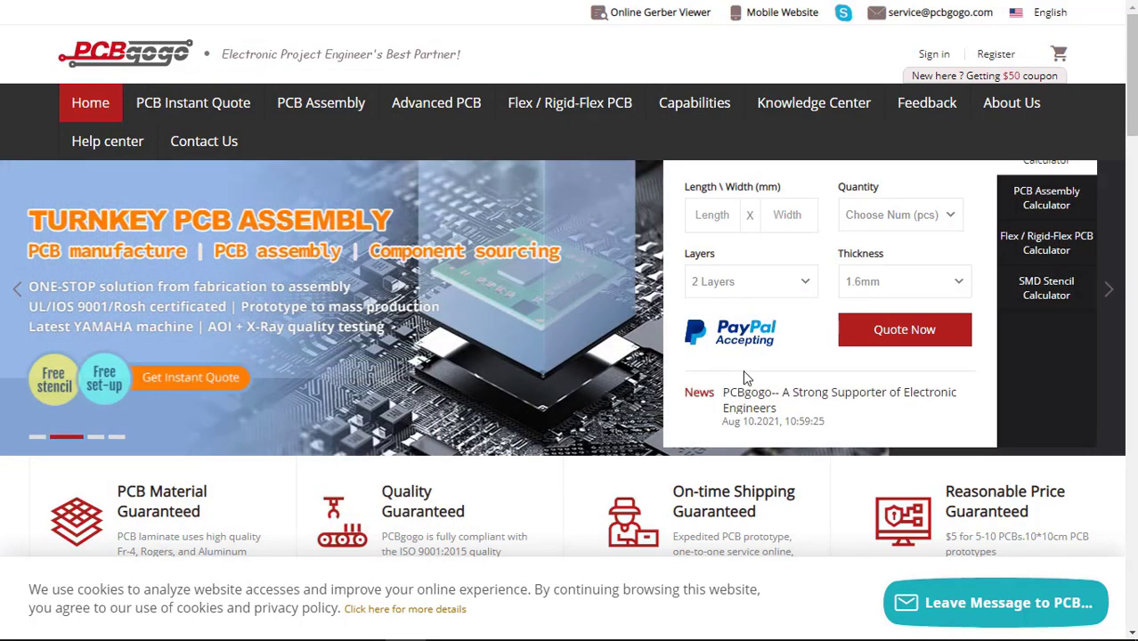
# Get an instant PCBgogo quote for 5 boards sized 50 x 50 mm.
pyautogui.click(712, 215)
pyautogui.write('50')
pyautogui.click(784, 215)
pyautogui.write('50')
pyautogui.click(903, 216)
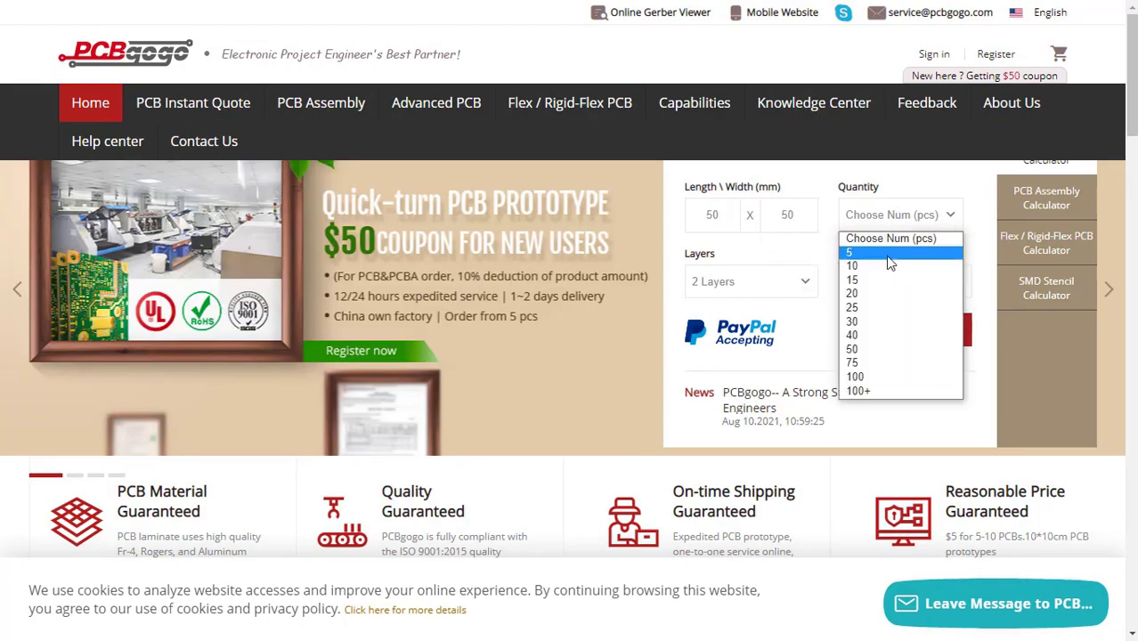
pyautogui.click(887, 255)
pyautogui.click(904, 331)
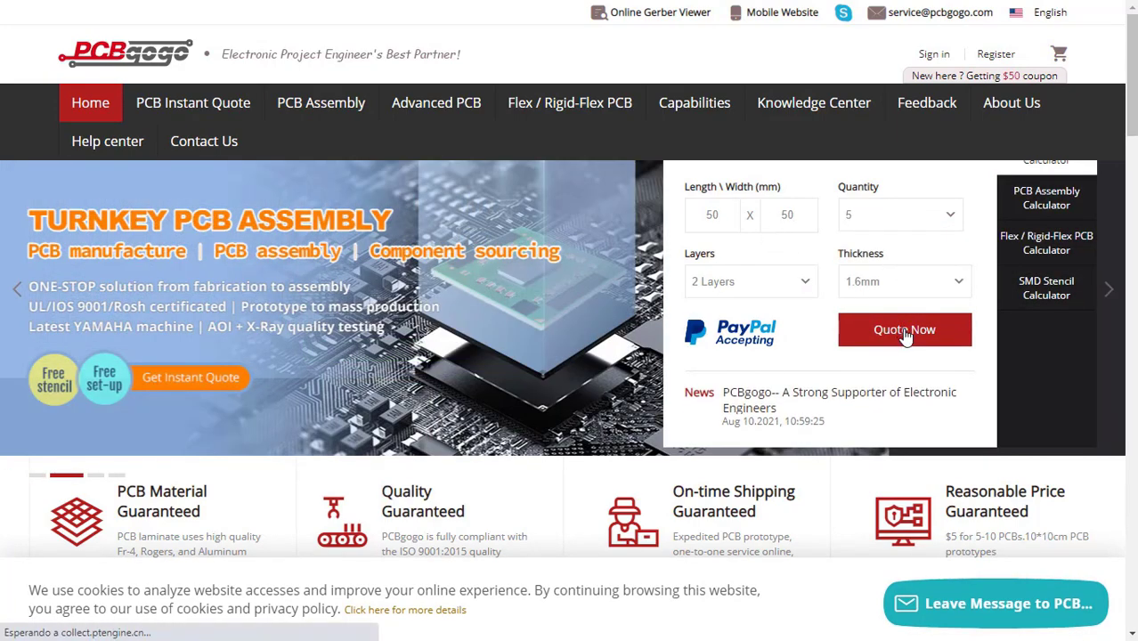
# Submit a fast inquiry with Arduino UNO R3 gerber.rar attached.
pyautogui.click(1002, 265)
pyautogui.click(545, 170)
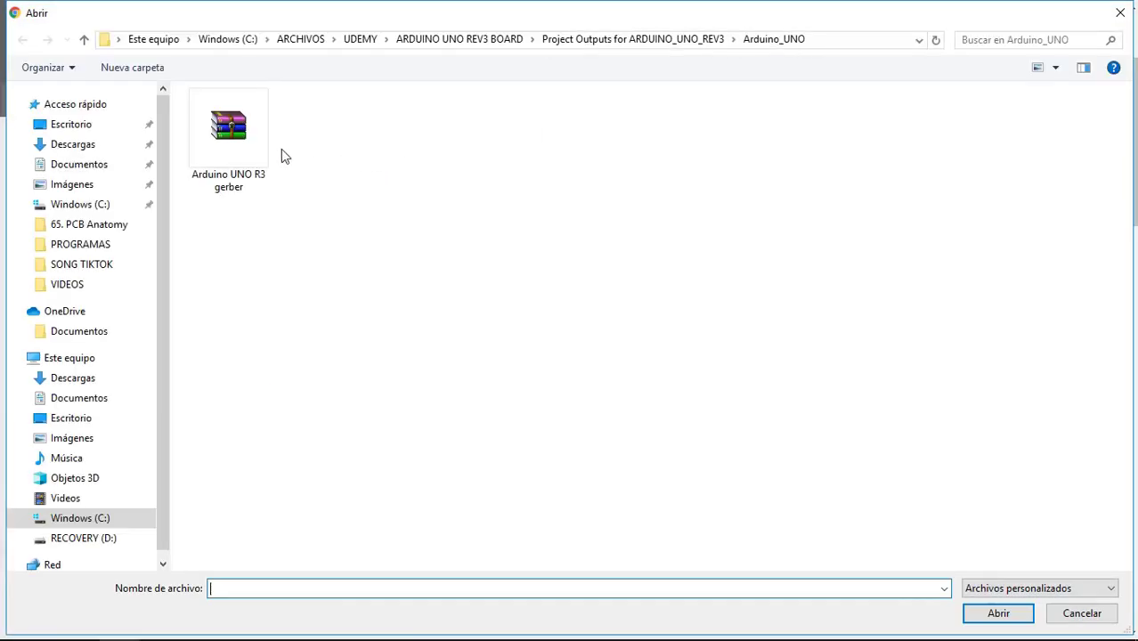
pyautogui.doubleClick(229, 143)
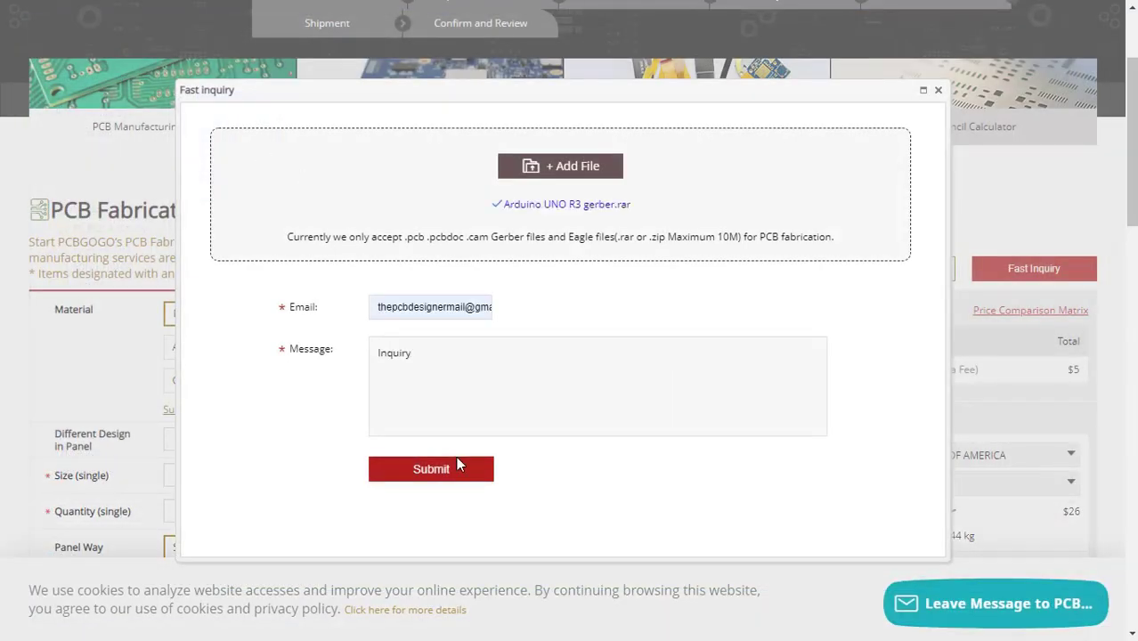
pyautogui.click(452, 469)
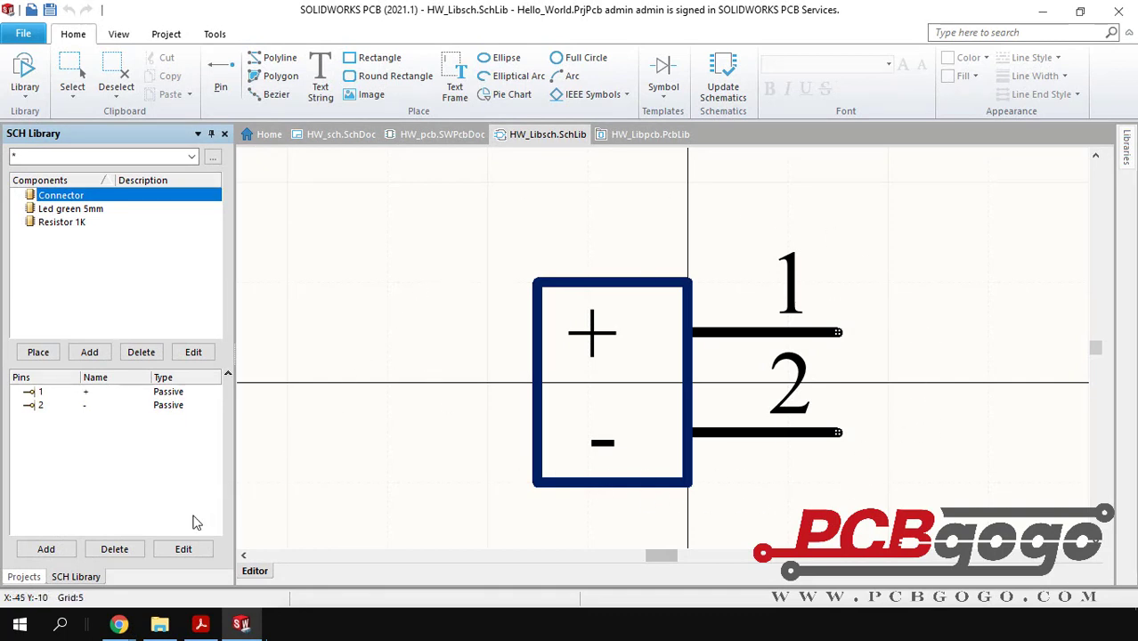
# Open HW_sch.SchDoc from the Projects panel's document tree and make it active.
pyautogui.click(24, 577)
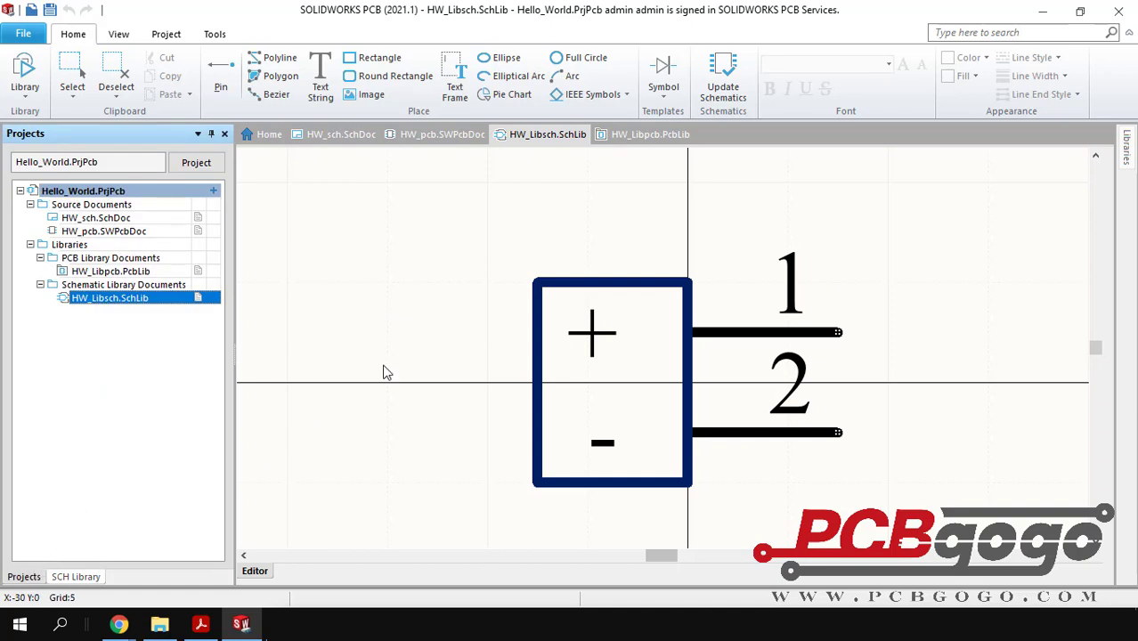
pyautogui.doubleClick(145, 222)
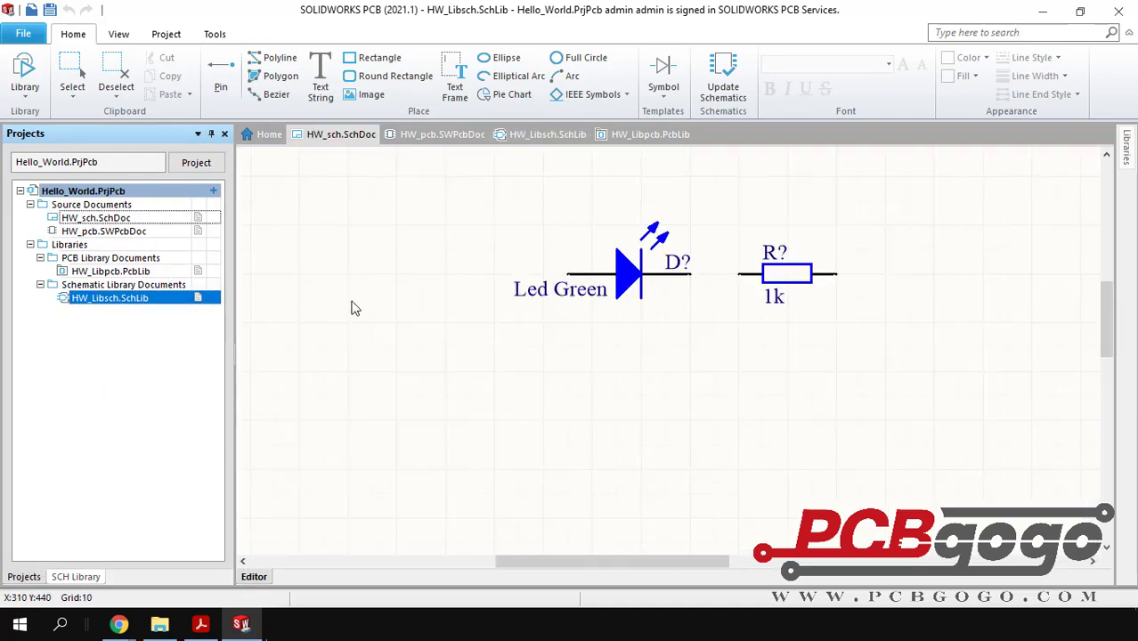
pyautogui.click(76, 218)
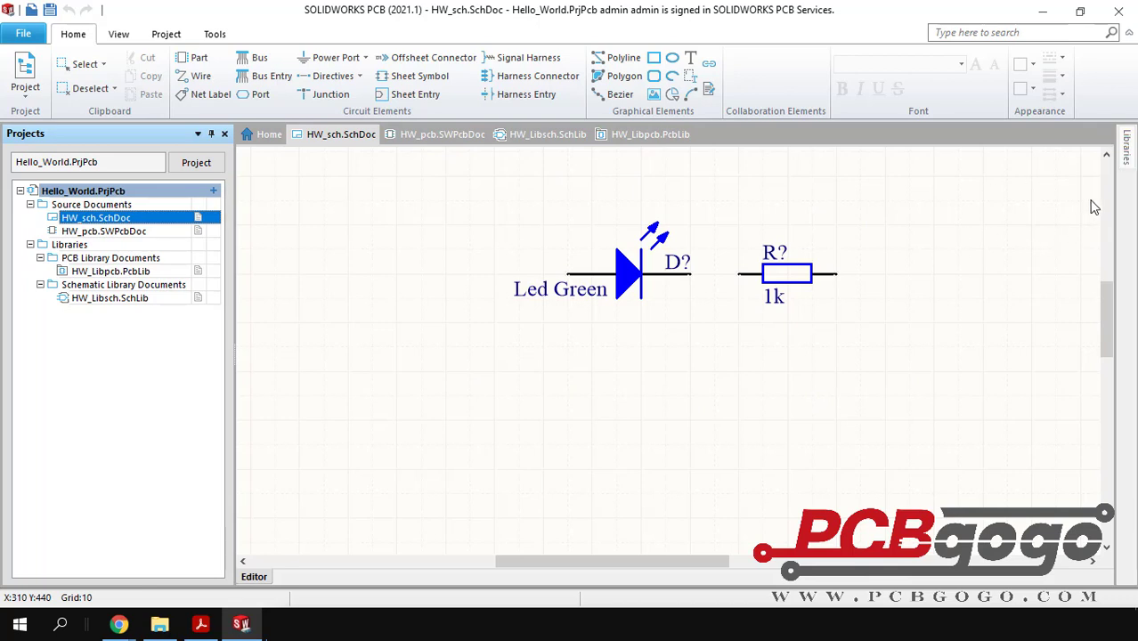
# Drag the HW_Libsch.SchLib Connector from the Libraries panel onto the schematic canvas.
pyautogui.click(1126, 151)
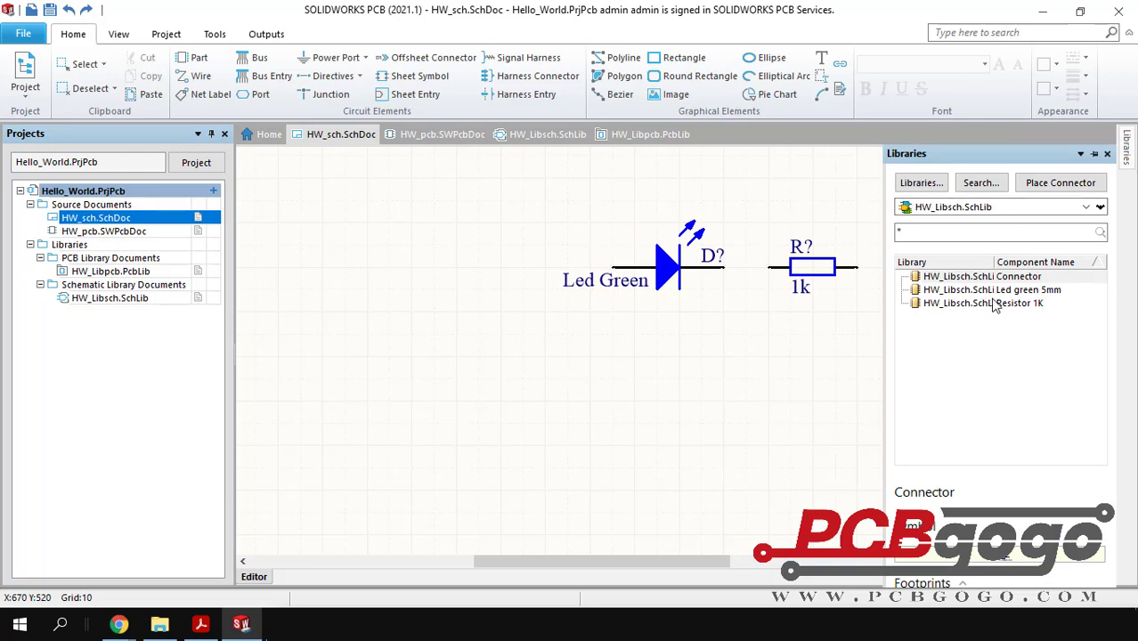
pyautogui.moveTo(1002, 276); pyautogui.dragTo(479, 356)
# Nudge the J? connector into place and shift the 1k resistor slightly right.
pyautogui.keyDown('ctrl'); pyautogui.scroll(-1, 623, 357); pyautogui.keyUp('ctrl')
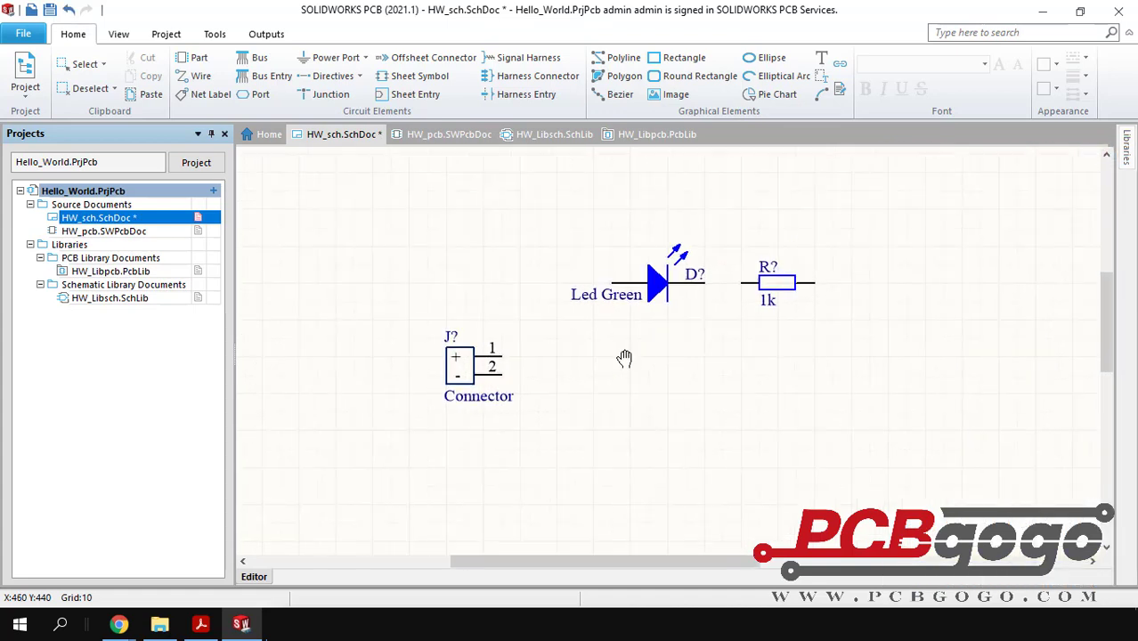
pyautogui.keyDown('ctrl'); pyautogui.scroll(1, 546, 353); pyautogui.keyUp('ctrl')
pyautogui.moveTo(402, 378); pyautogui.dragTo(403, 356)
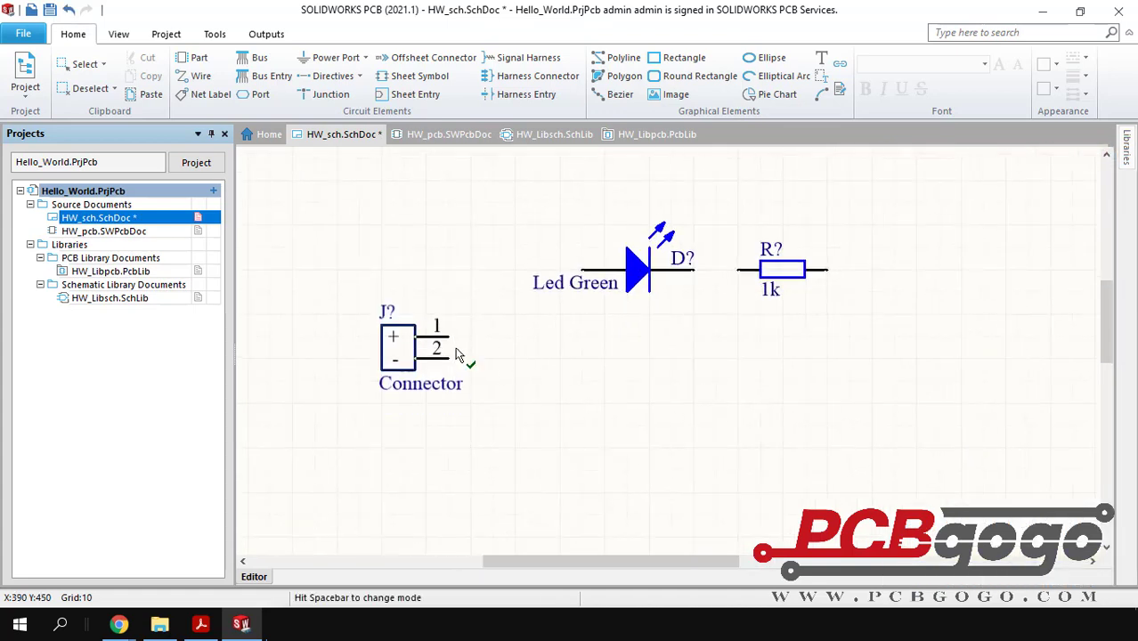
pyautogui.moveTo(766, 295); pyautogui.dragTo(846, 277)
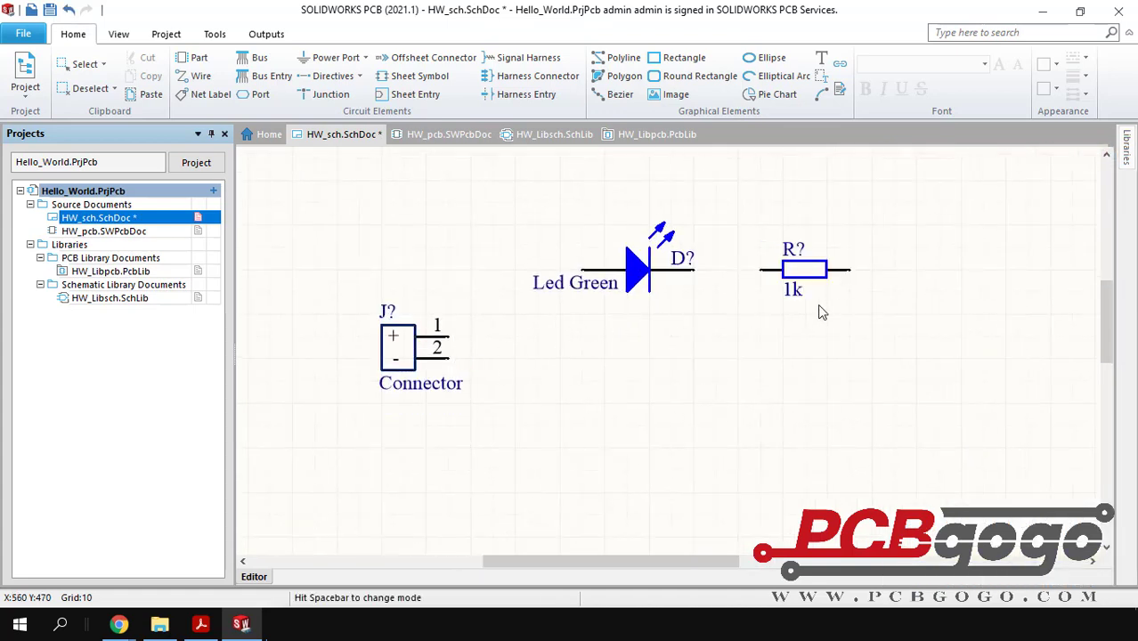
pyautogui.keyDown('ctrl'); pyautogui.scroll(-2, 681, 394); pyautogui.keyUp('ctrl')
pyautogui.keyDown('ctrl'); pyautogui.scroll(-2, 696, 422); pyautogui.keyUp('ctrl')
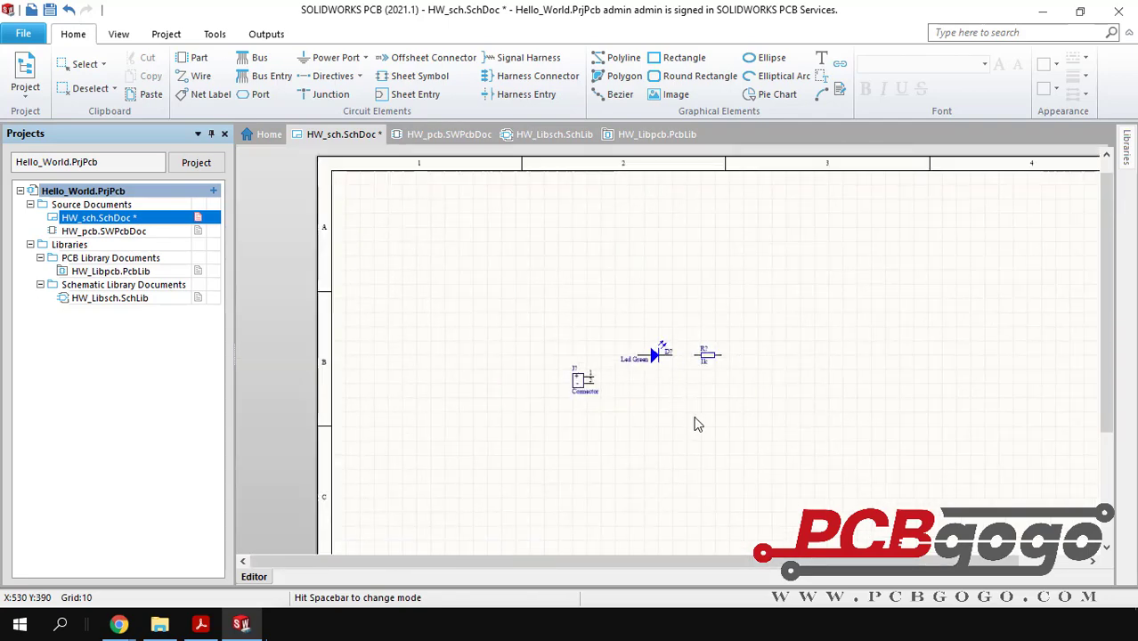
pyautogui.keyDown('ctrl'); pyautogui.scroll(-1, 475, 272); pyautogui.keyUp('ctrl')
pyautogui.keyDown('ctrl'); pyautogui.scroll(2, 506, 254); pyautogui.keyUp('ctrl')
pyautogui.keyDown('ctrl'); pyautogui.scroll(1, 698, 337); pyautogui.keyUp('ctrl')
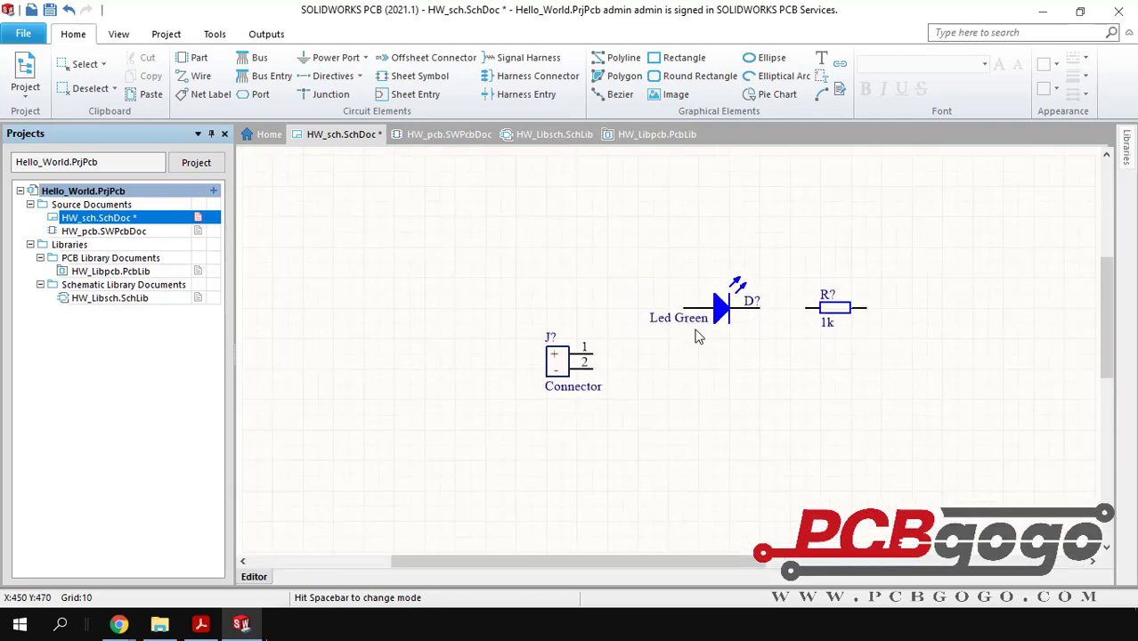
pyautogui.moveTo(748, 365); pyautogui.dragTo(735, 369, button='right')
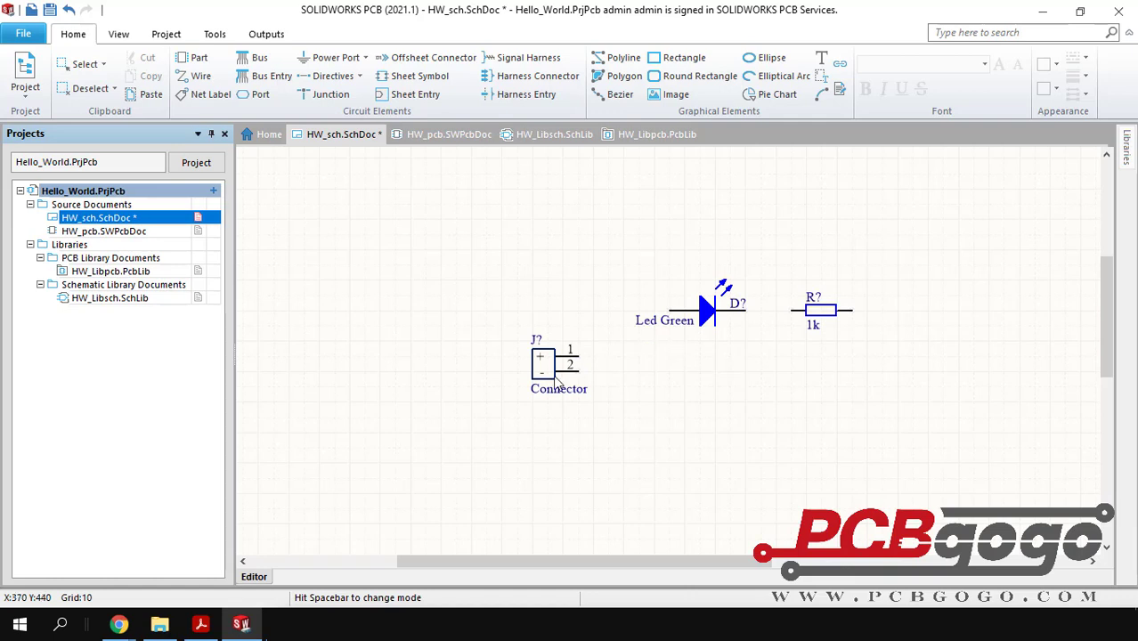
pyautogui.moveTo(554, 377); pyautogui.dragTo(555, 393)
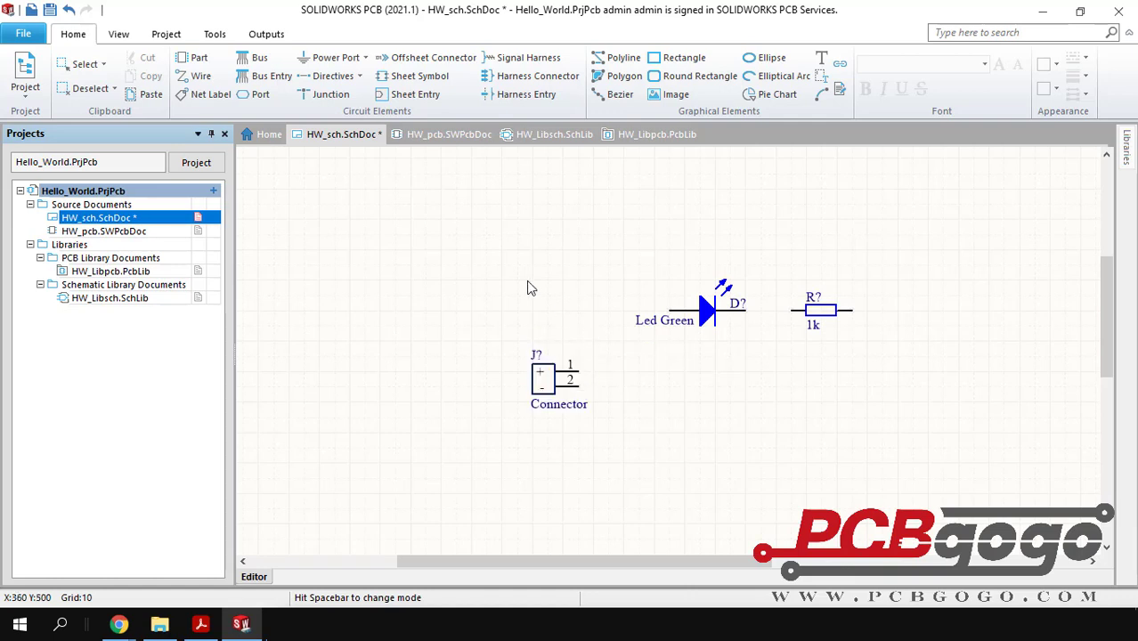
# Wire connector pin 1 up and across to the green LED's anode.
pyautogui.click(203, 78)
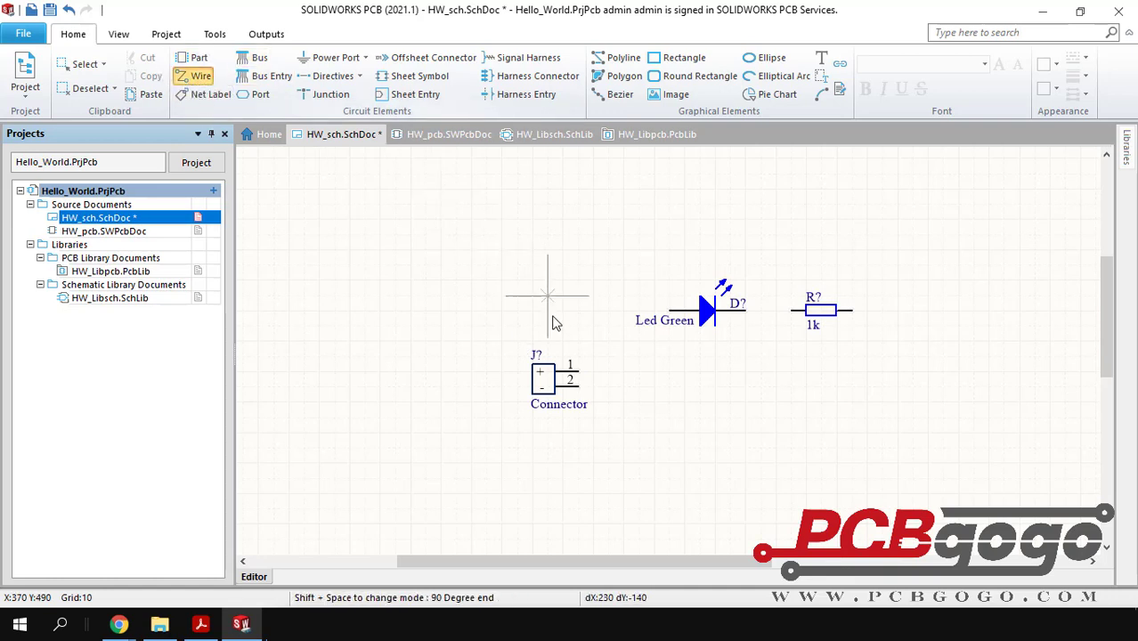
pyautogui.keyDown('ctrl'); pyautogui.scroll(3, 609, 386); pyautogui.keyUp('ctrl')
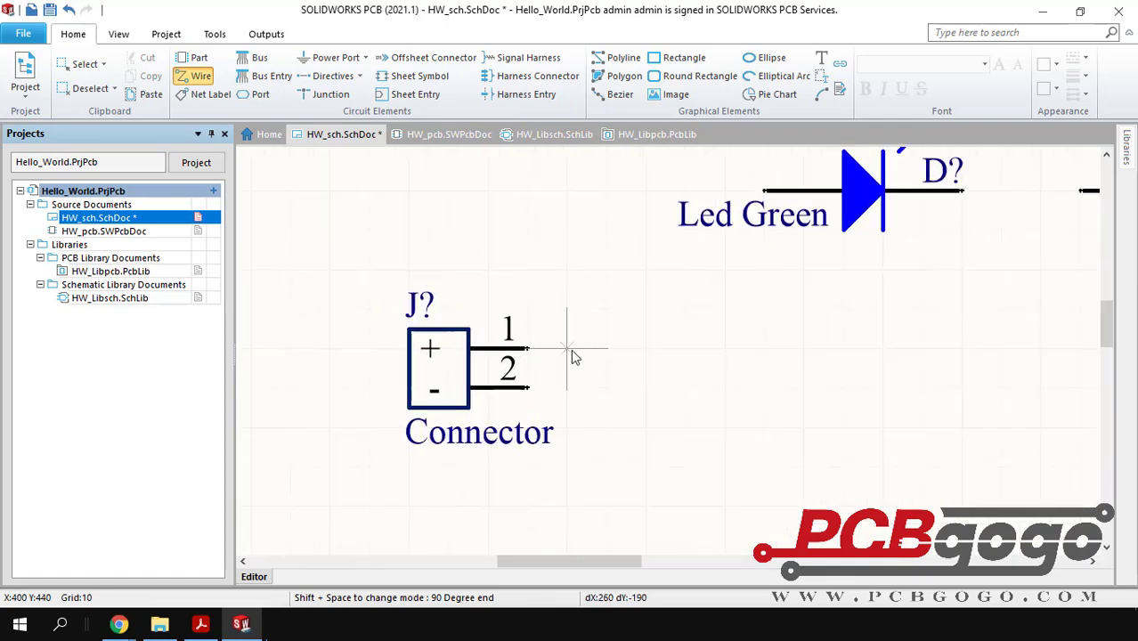
pyautogui.keyDown('ctrl'); pyautogui.scroll(2, 549, 377); pyautogui.keyUp('ctrl')
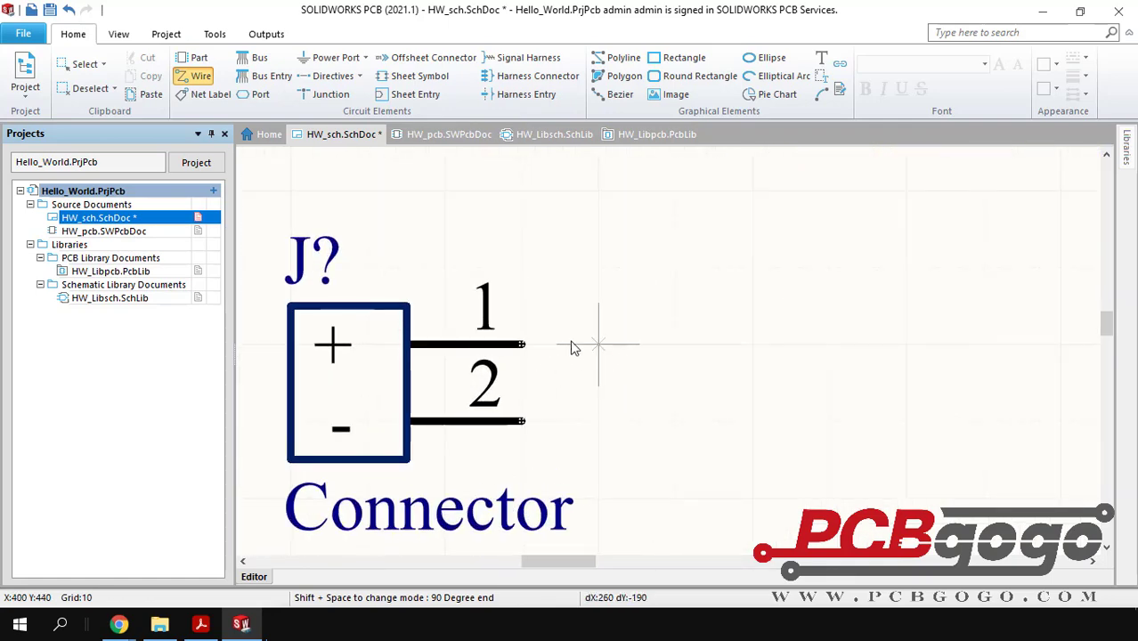
pyautogui.keyDown('ctrl'); pyautogui.scroll(-2, 556, 373); pyautogui.keyUp('ctrl')
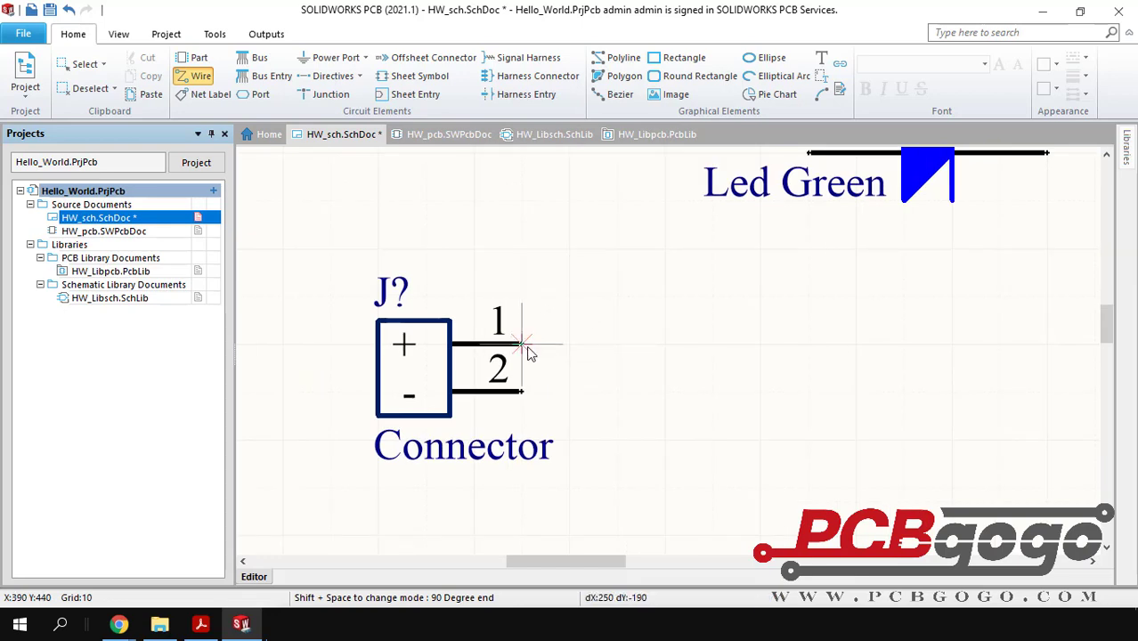
pyautogui.click(524, 344)
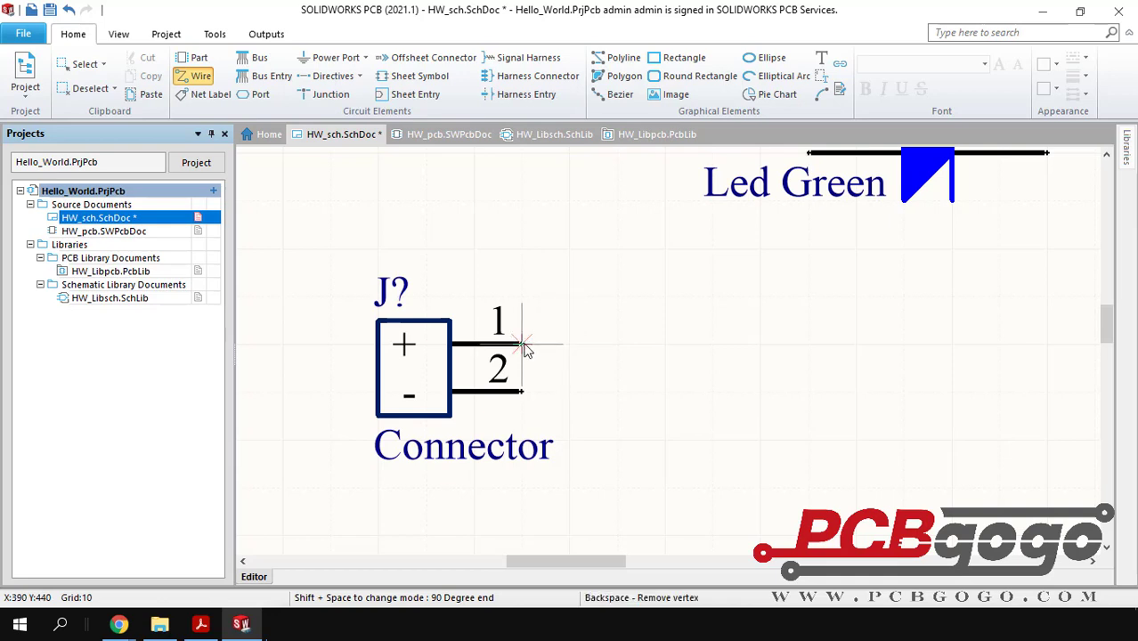
pyautogui.keyDown('ctrl'); pyautogui.scroll(-1, 598, 354); pyautogui.keyUp('ctrl')
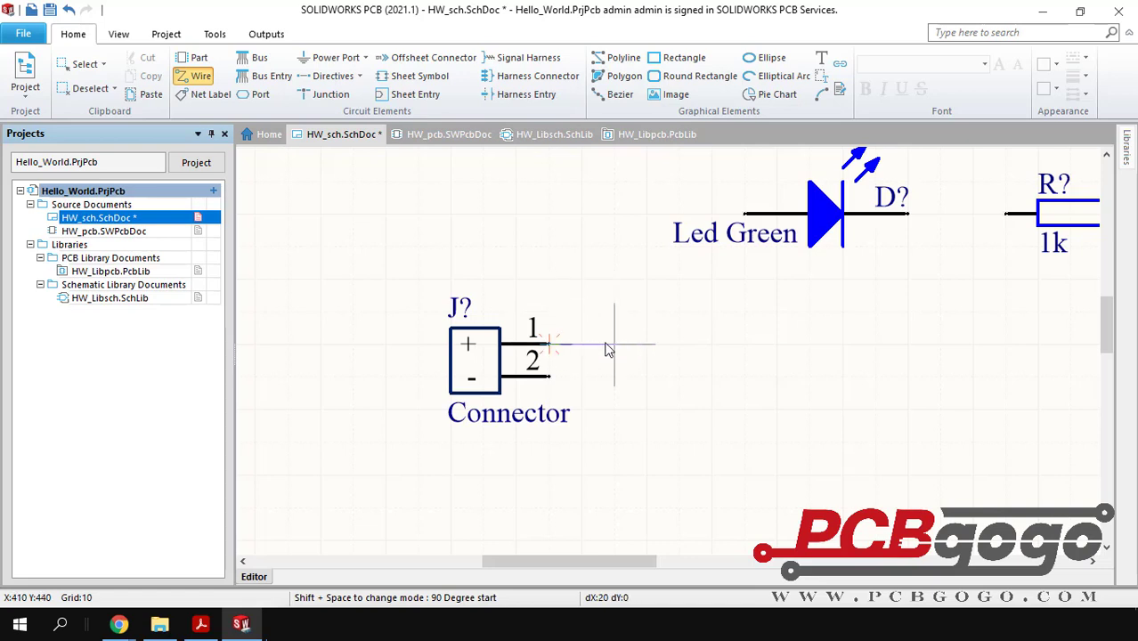
pyautogui.press('Escape')
pyautogui.click(551, 343)
pyautogui.press('Escape')
pyautogui.click(550, 343)
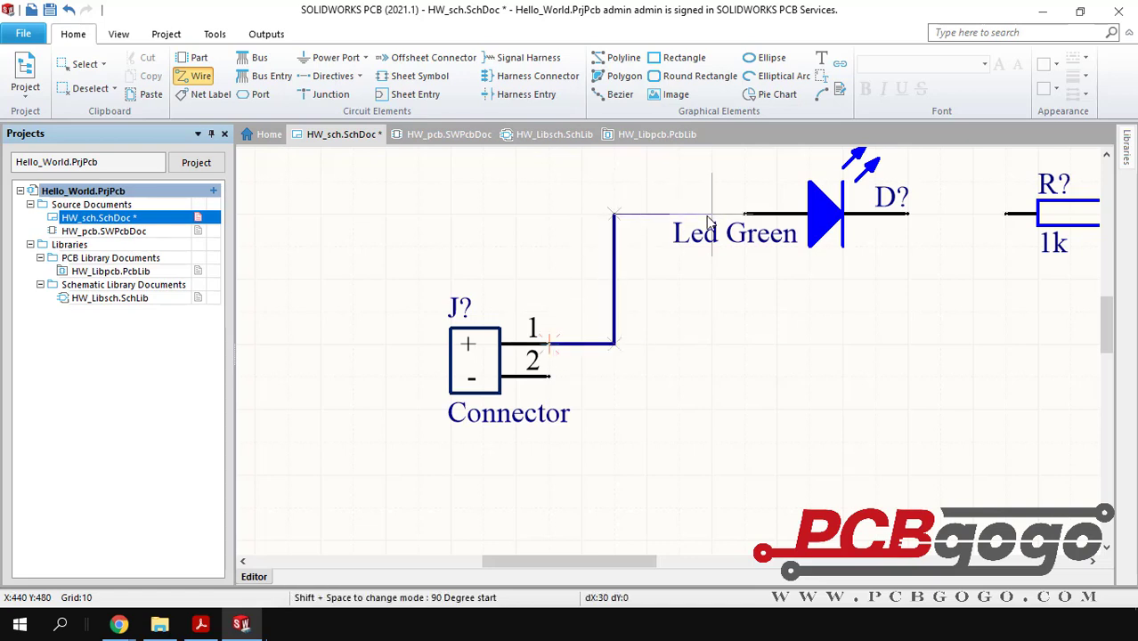
pyautogui.click(615, 213)
pyautogui.click(744, 214)
# Wire the LED cathode to the 1k resistor's left pin.
pyautogui.moveTo(873, 275); pyautogui.dragTo(704, 309, button='right')
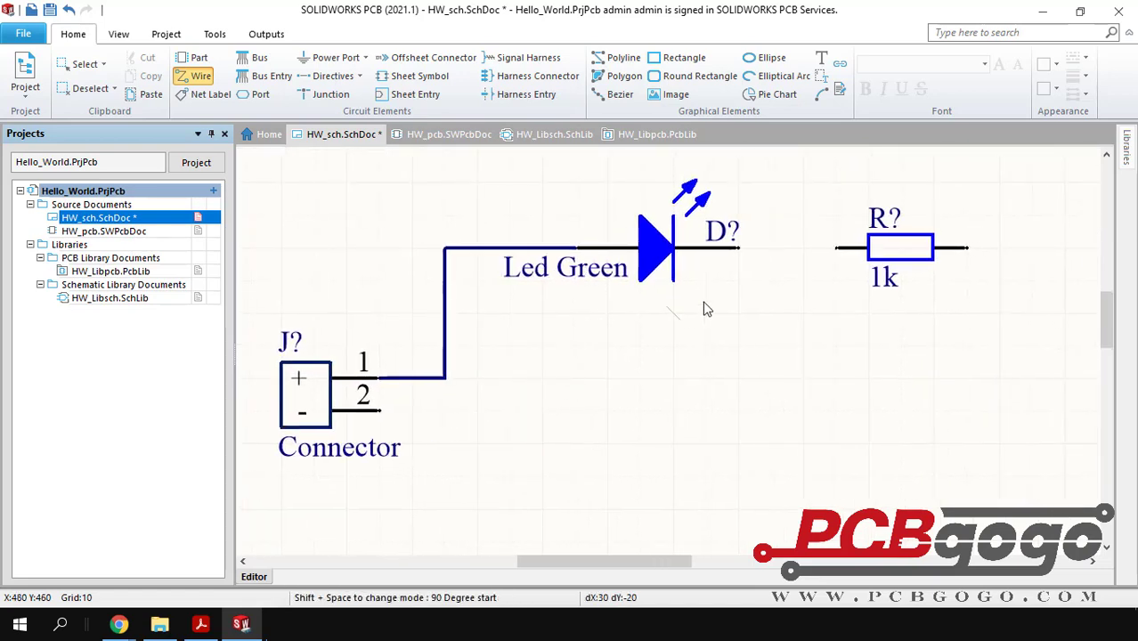
pyautogui.click(739, 249)
pyautogui.click(837, 248)
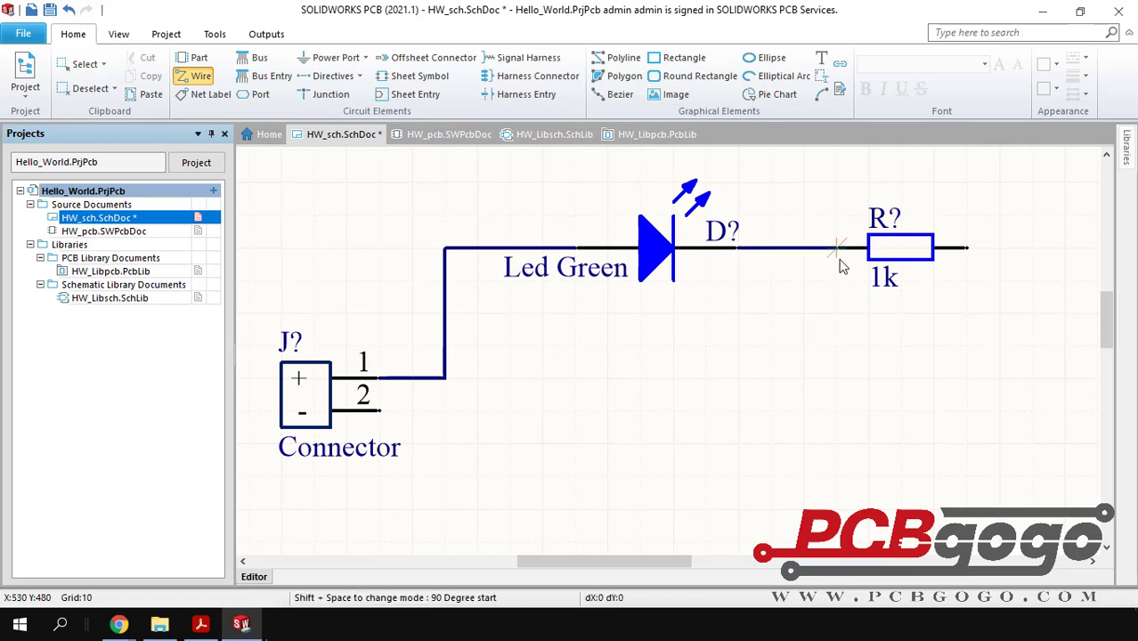
pyautogui.keyDown('ctrl'); pyautogui.scroll(-2, 840, 263); pyautogui.keyUp('ctrl')
pyautogui.moveTo(908, 305); pyautogui.dragTo(830, 272, button='right')
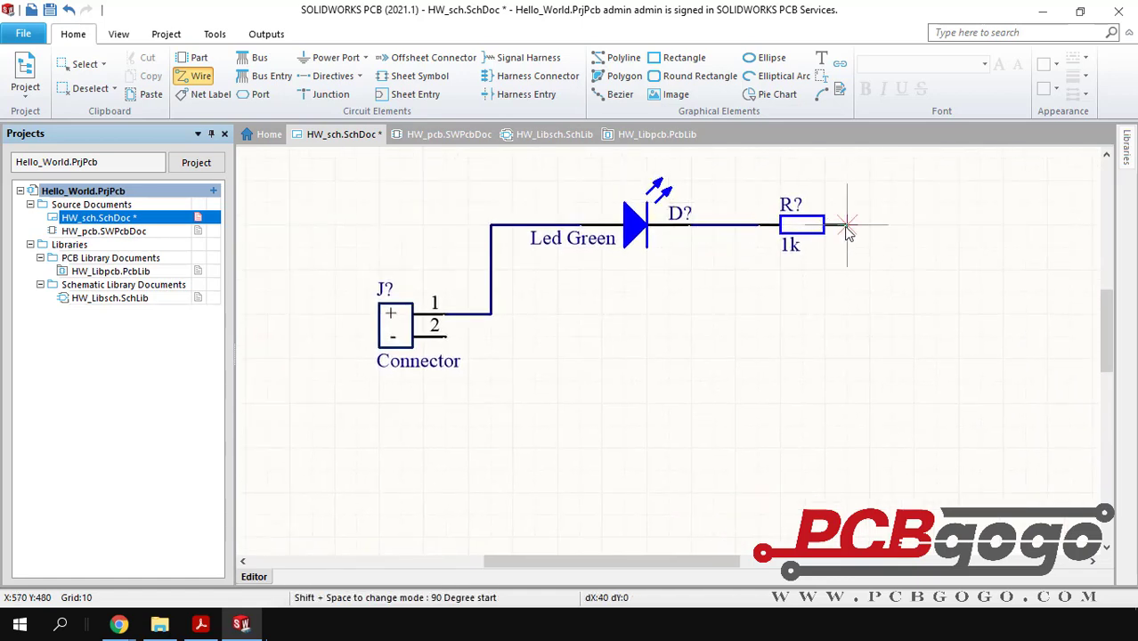
# Route a wire from the resistor's right pin down and around to connector pin 2.
pyautogui.click(913, 226)
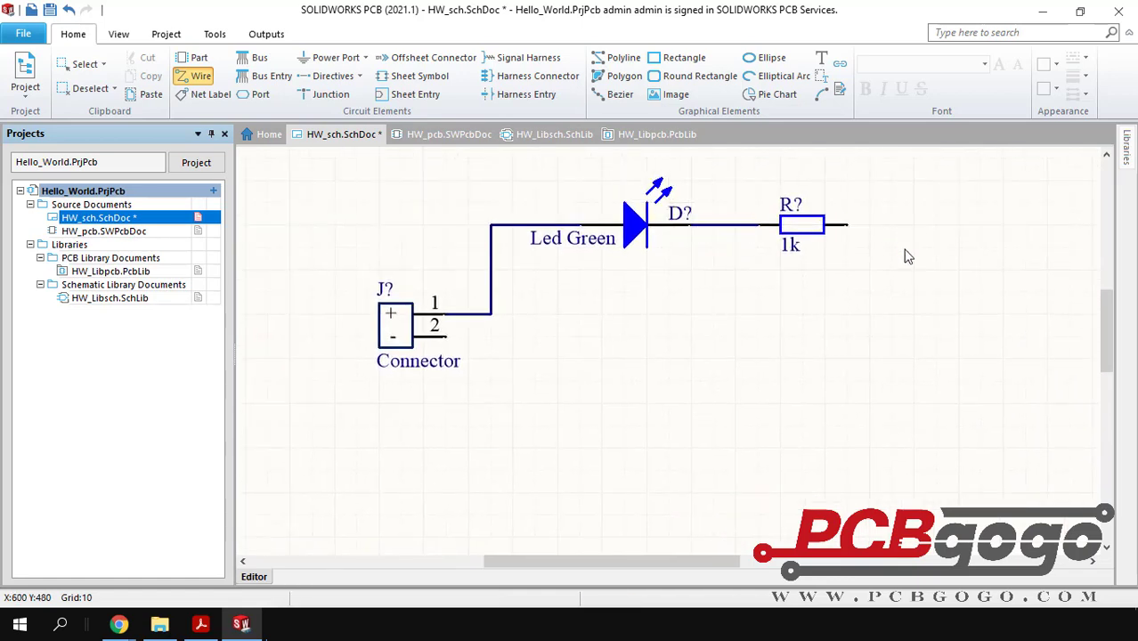
pyautogui.click(917, 408)
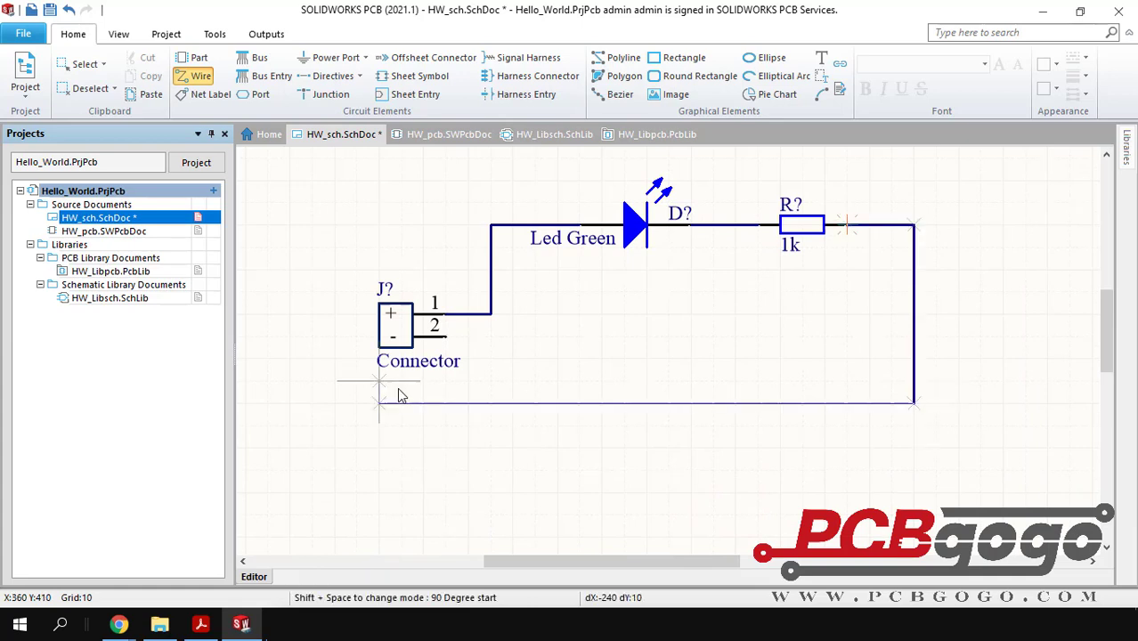
pyautogui.click(491, 359)
pyautogui.click(446, 339)
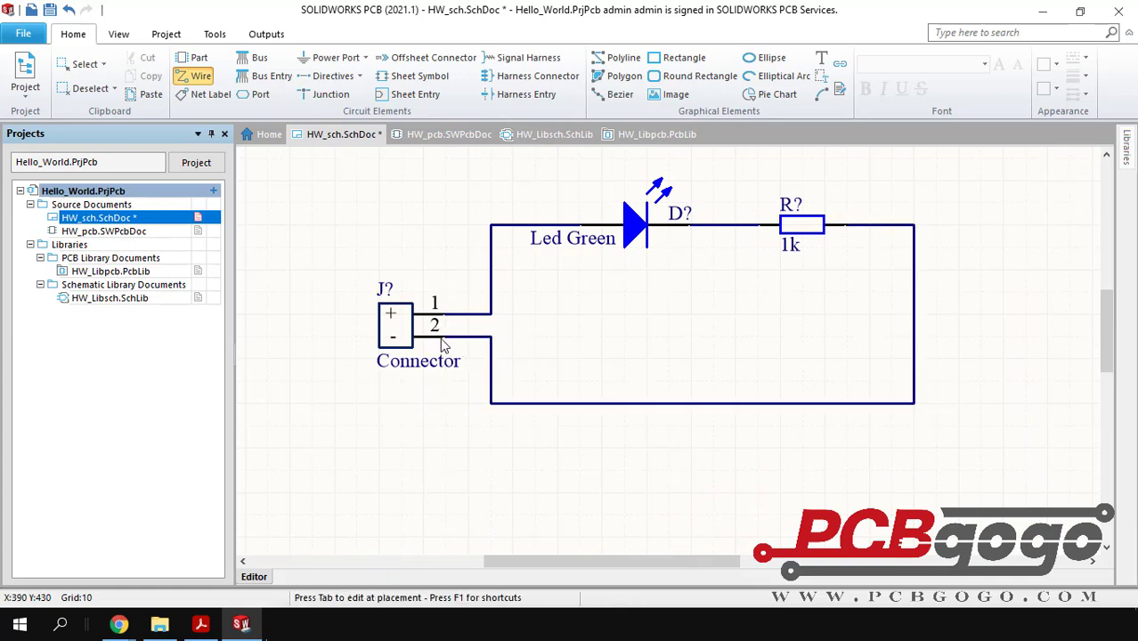
pyautogui.rightClick(465, 439)
pyautogui.keyDown('ctrl'); pyautogui.scroll(-1, 465, 439); pyautogui.keyUp('ctrl')
pyautogui.moveTo(654, 357); pyautogui.dragTo(605, 375, button='right')
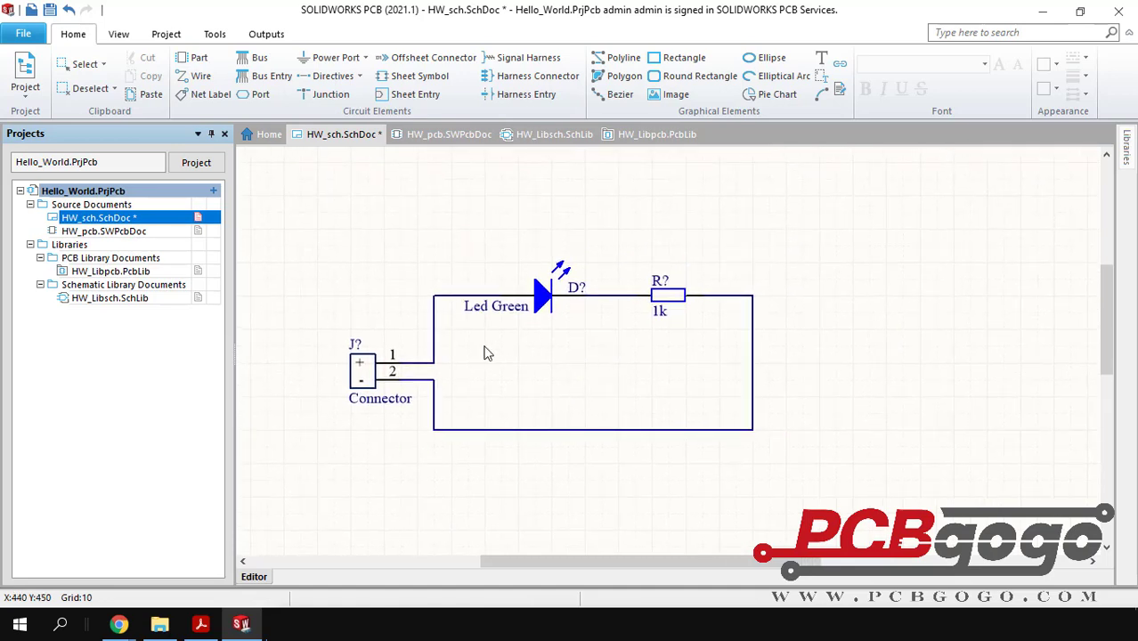
pyautogui.moveTo(485, 353); pyautogui.dragTo(612, 375, button='right')
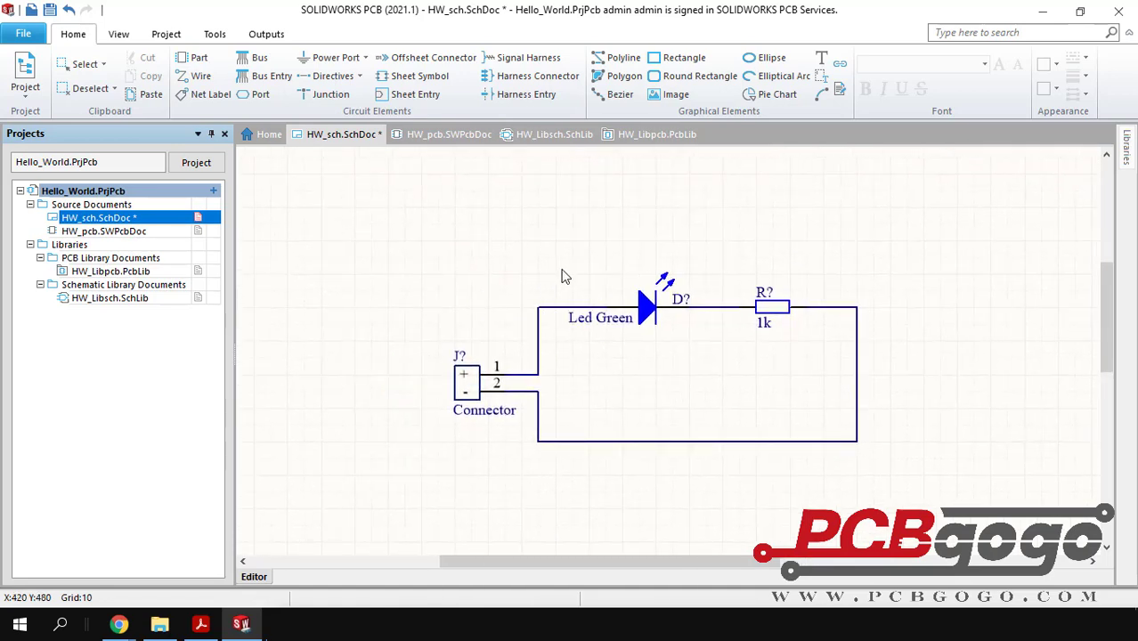
pyautogui.keyDown('ctrl'); pyautogui.scroll(1, 546, 274); pyautogui.keyUp('ctrl')
pyautogui.keyDown('ctrl'); pyautogui.scroll(1, 541, 284); pyautogui.keyUp('ctrl')
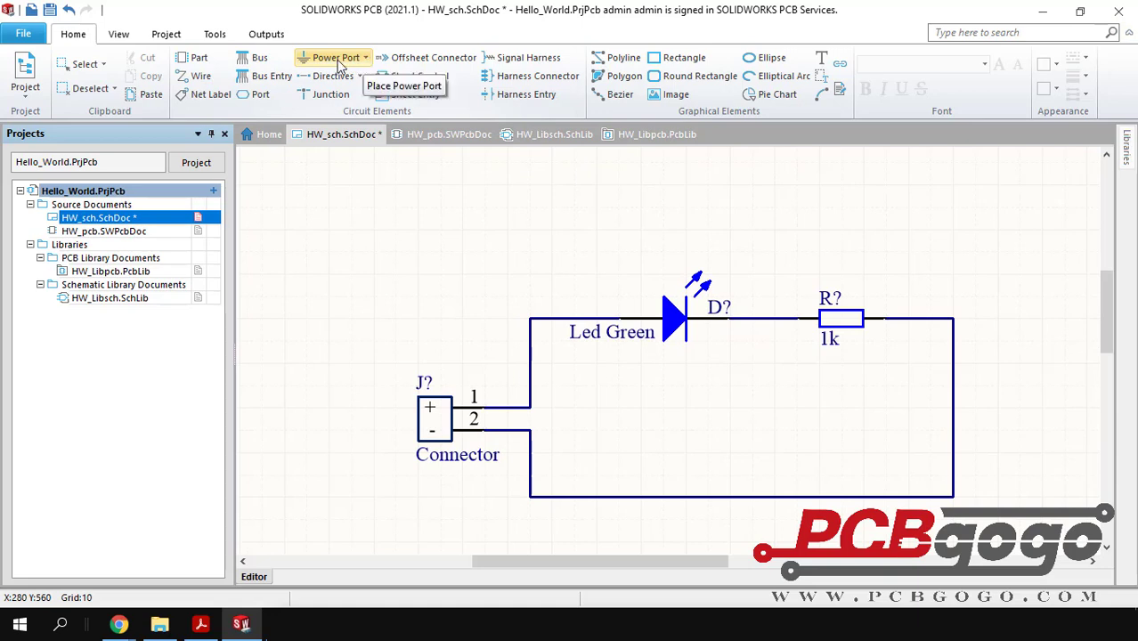
# Place a GND power port below the loop's lower-left corner.
pyautogui.click(365, 59)
pyautogui.click(331, 93)
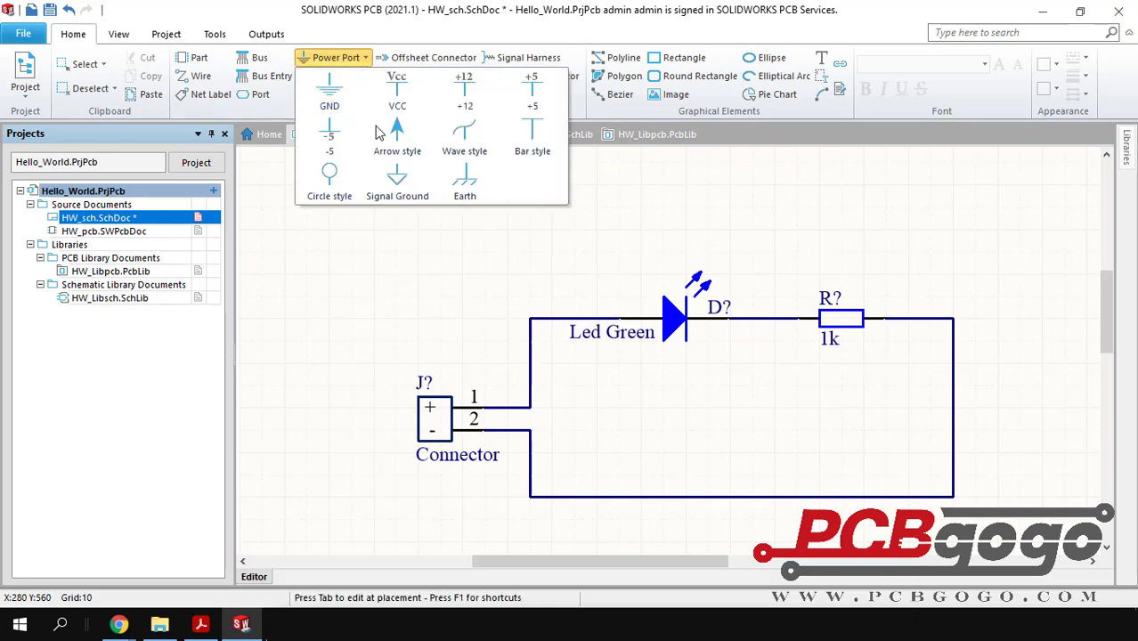
pyautogui.scroll(-3, 529, 367)
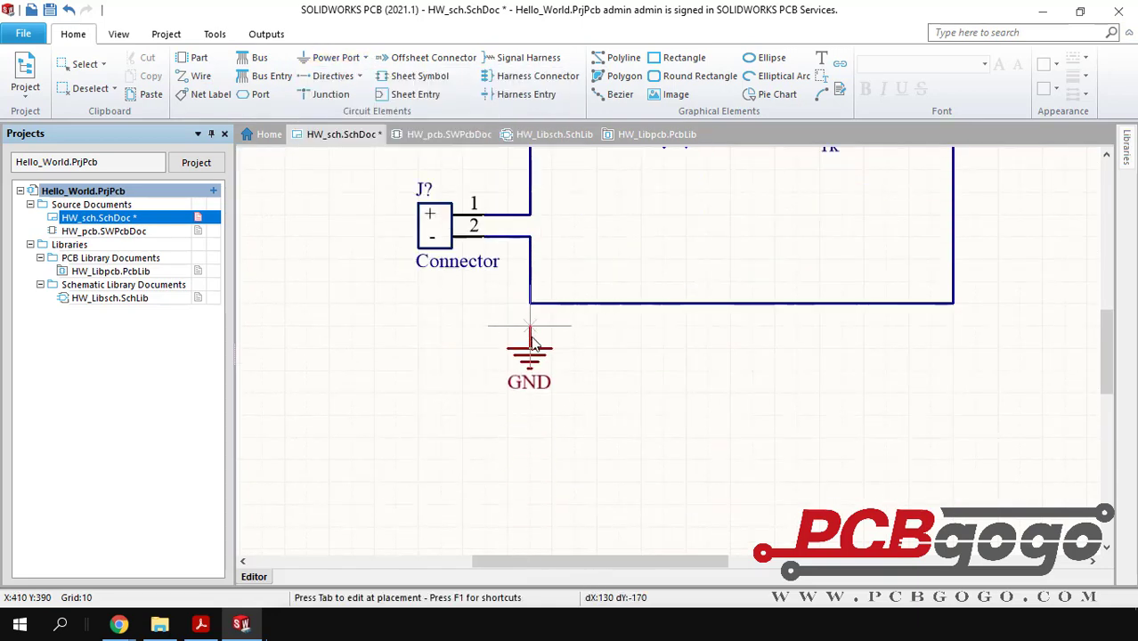
pyautogui.click(531, 339)
pyautogui.press('Escape')
pyautogui.moveTo(421, 304); pyautogui.dragTo(386, 463, button='right')
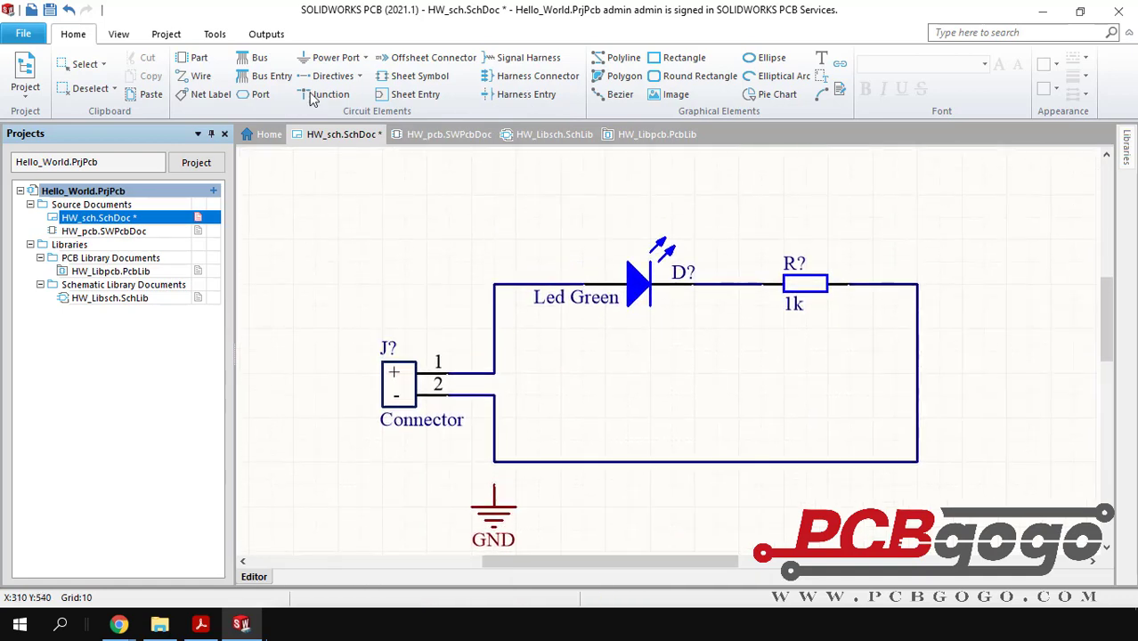
# Place a VCC power port above the loop's upper-left corner.
pyautogui.click(361, 57)
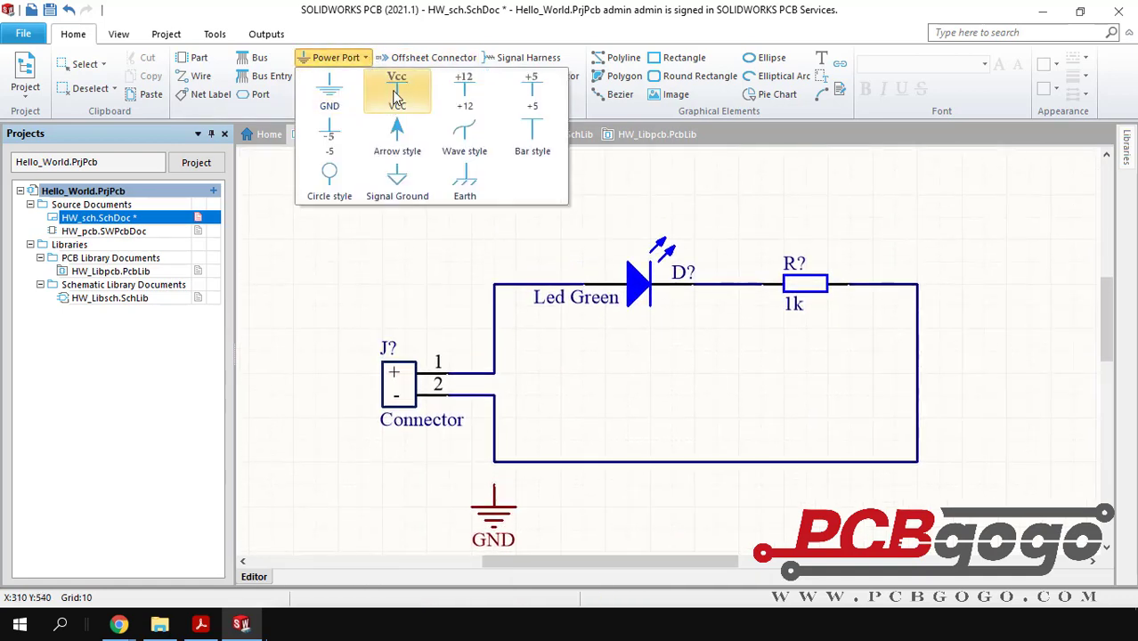
pyautogui.click(396, 96)
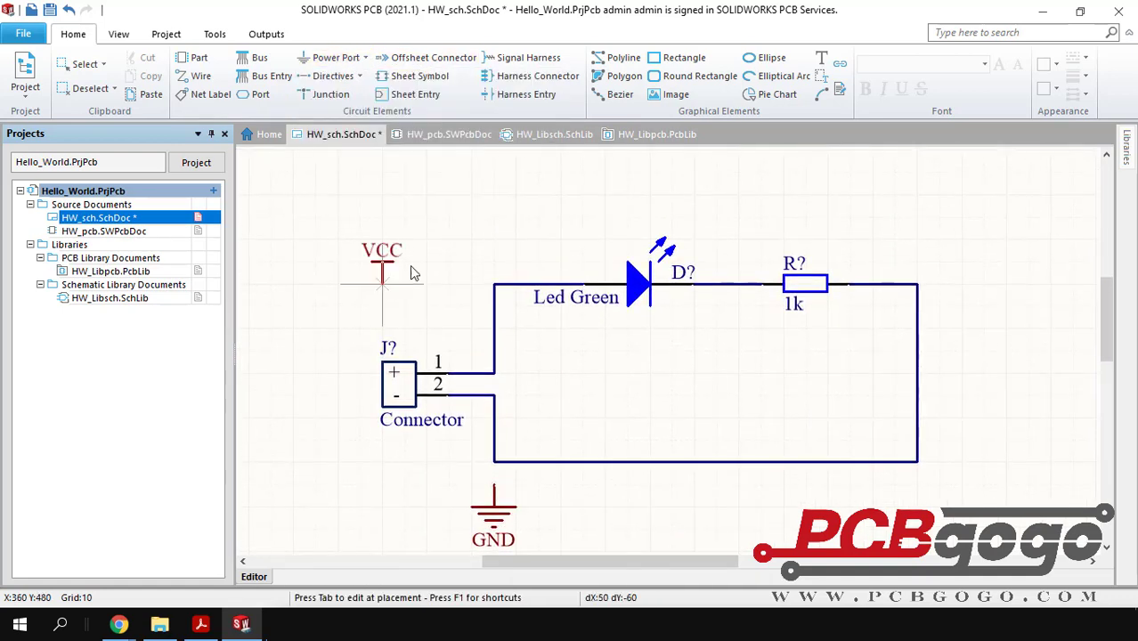
pyautogui.click(495, 230)
pyautogui.press('Escape')
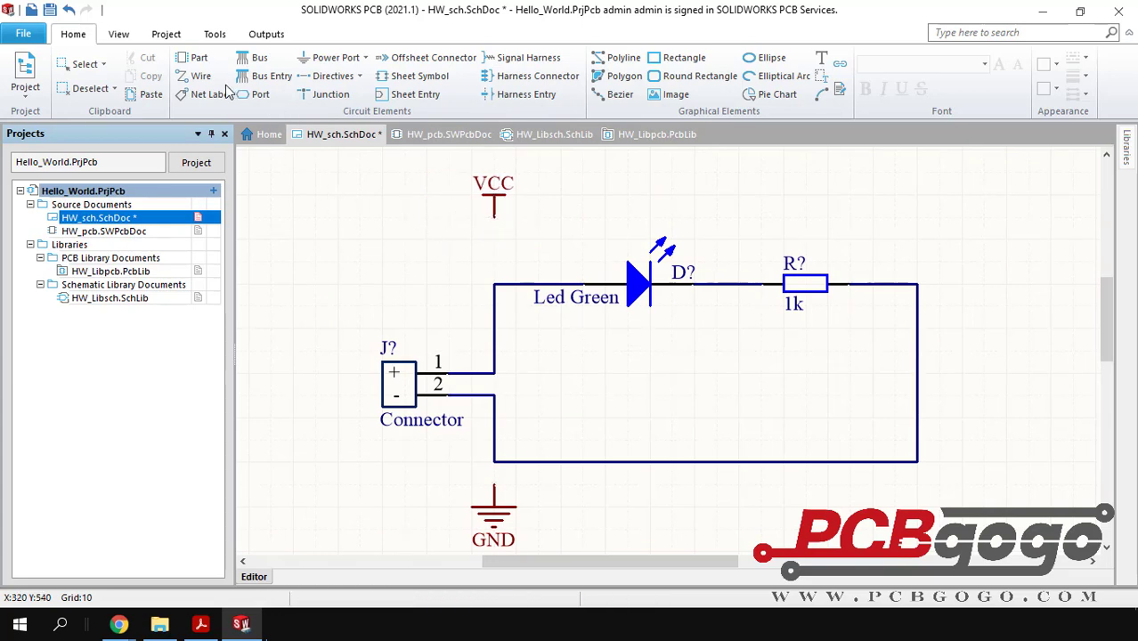
# Wire the VCC and GND ports into the loop's left and bottom wires.
pyautogui.click(194, 76)
pyautogui.click(494, 218)
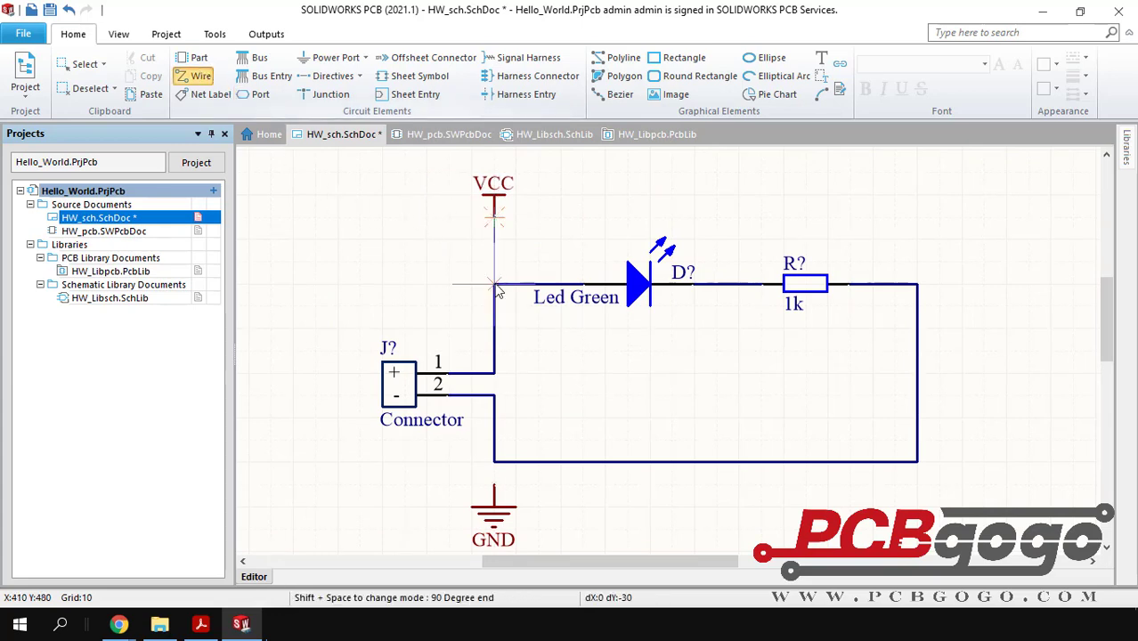
pyautogui.click(494, 285)
pyautogui.click(494, 485)
pyautogui.click(494, 461)
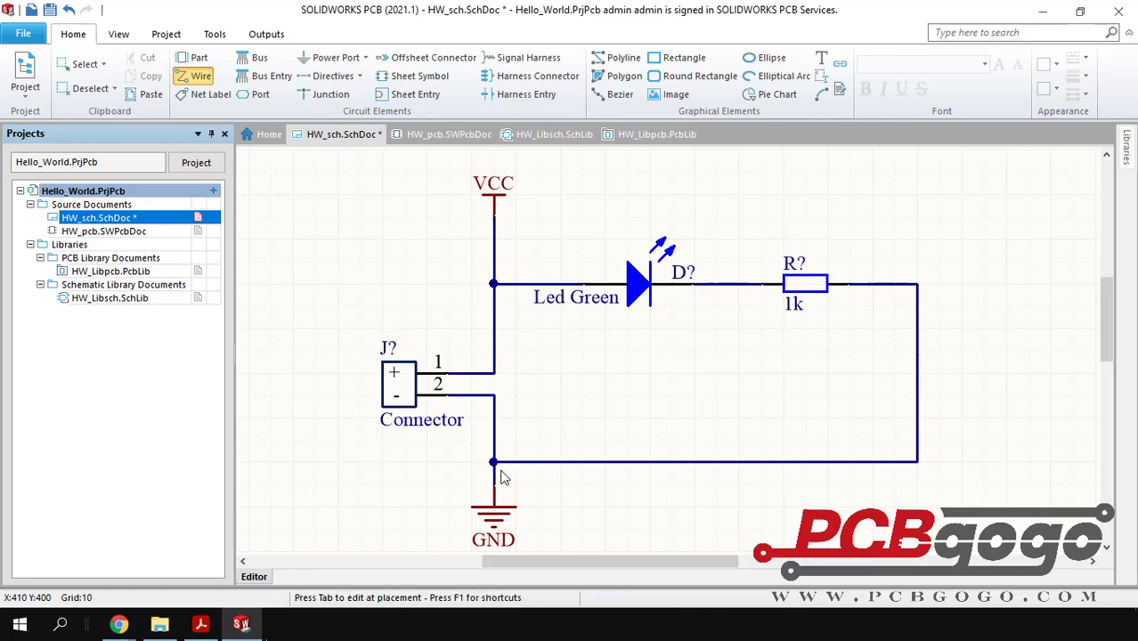
pyautogui.press('Escape')
pyautogui.moveTo(561, 513)
pyautogui.mouseDown(button='right')
pyautogui.moveTo(569, 462)
pyautogui.moveTo(603, 392)
pyautogui.mouseUp(button='right')
# Hide the GND port's net name in its properties.
pyautogui.doubleClick(517, 455)
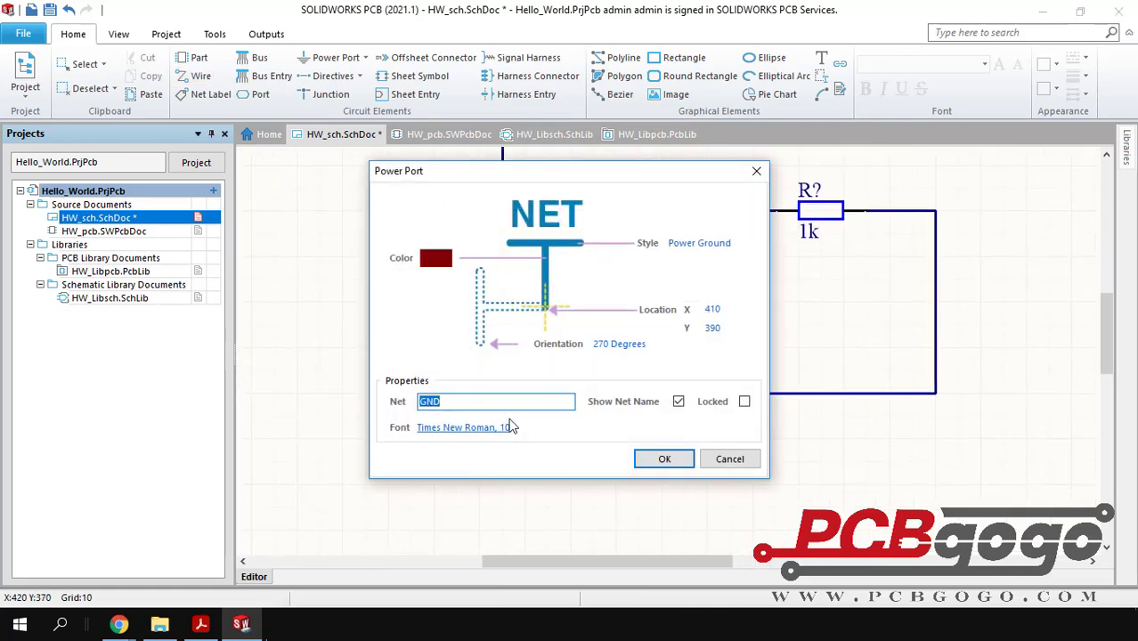
pyautogui.click(678, 401)
pyautogui.click(664, 458)
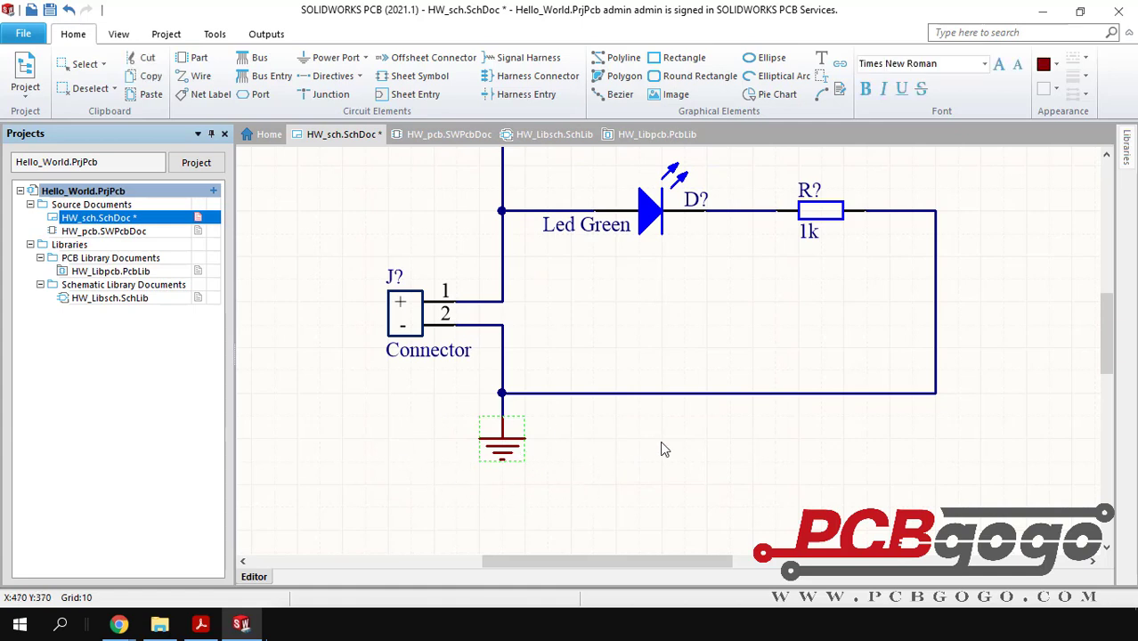
pyautogui.moveTo(664, 448); pyautogui.dragTo(615, 453, button='right')
pyautogui.moveTo(450, 446); pyautogui.dragTo(452, 470)
# Nudge the 1k resistor right along the top wire and inspect the ground port unchanged.
pyautogui.keyDown('ctrl'); pyautogui.scroll(-1, 534, 445); pyautogui.keyUp('ctrl')
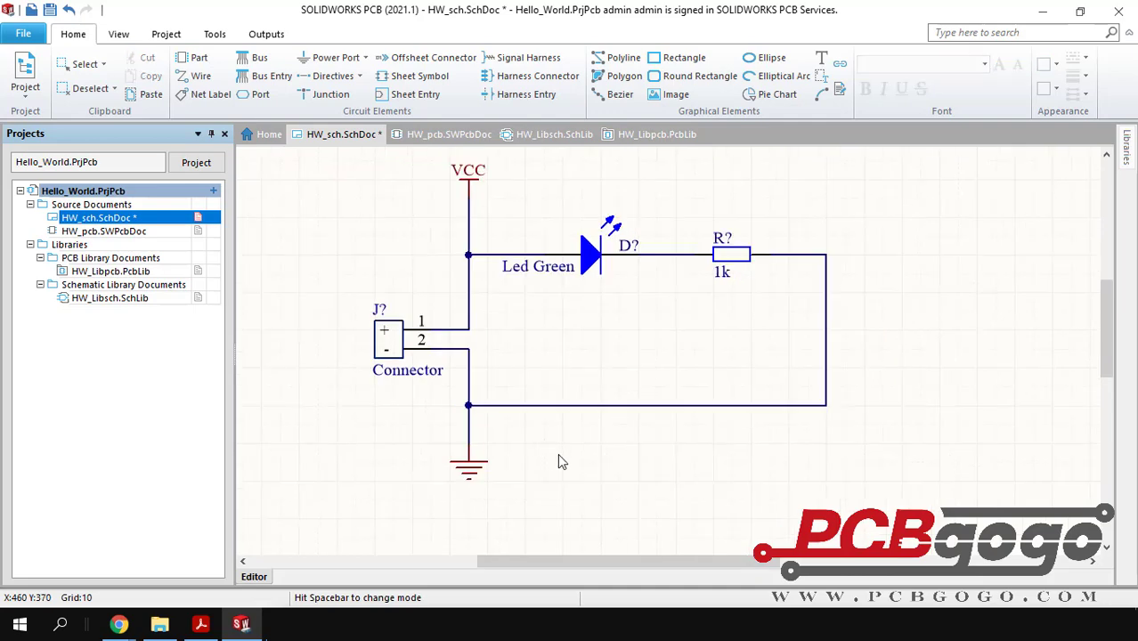
pyautogui.keyDown('ctrl'); pyautogui.scroll(-1, 558, 456); pyautogui.keyUp('ctrl')
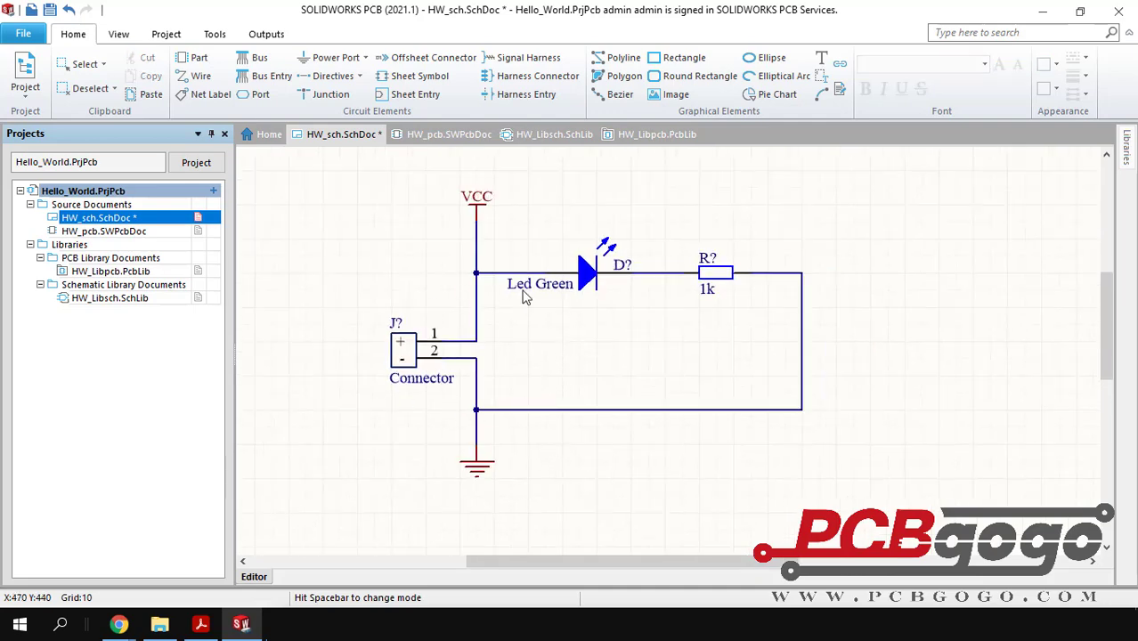
pyautogui.keyDown('ctrl'); pyautogui.scroll(-1, 437, 292); pyautogui.keyUp('ctrl')
pyautogui.keyDown('ctrl'); pyautogui.scroll(-1, 480, 325); pyautogui.keyUp('ctrl')
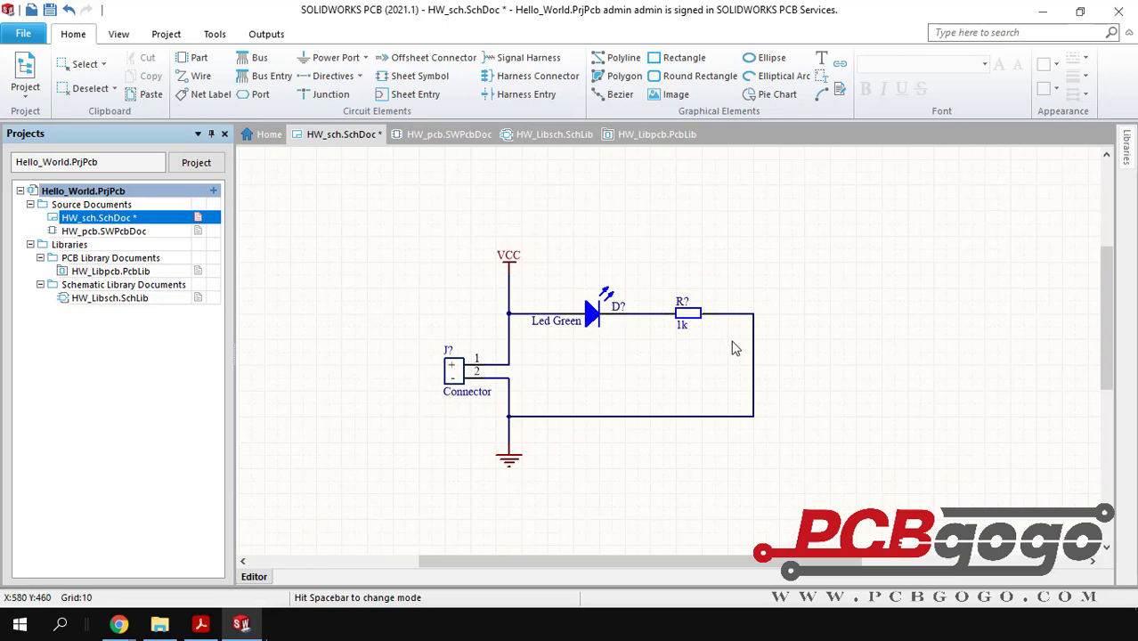
pyautogui.keyDown('ctrl'); pyautogui.scroll(-1, 735, 347); pyautogui.keyUp('ctrl')
pyautogui.keyDown('ctrl'); pyautogui.scroll(1, 656, 350); pyautogui.keyUp('ctrl')
pyautogui.keyDown('ctrl'); pyautogui.scroll(1, 648, 345); pyautogui.keyUp('ctrl')
pyautogui.keyDown('ctrl'); pyautogui.scroll(1, 369, 289); pyautogui.keyUp('ctrl')
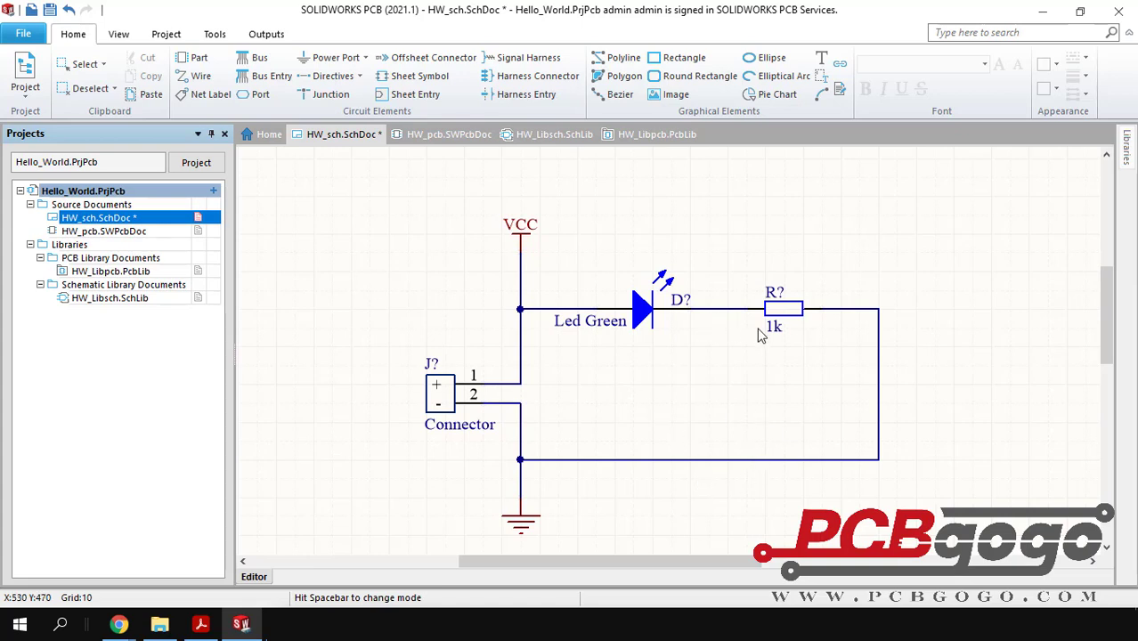
pyautogui.moveTo(785, 311); pyautogui.dragTo(804, 311)
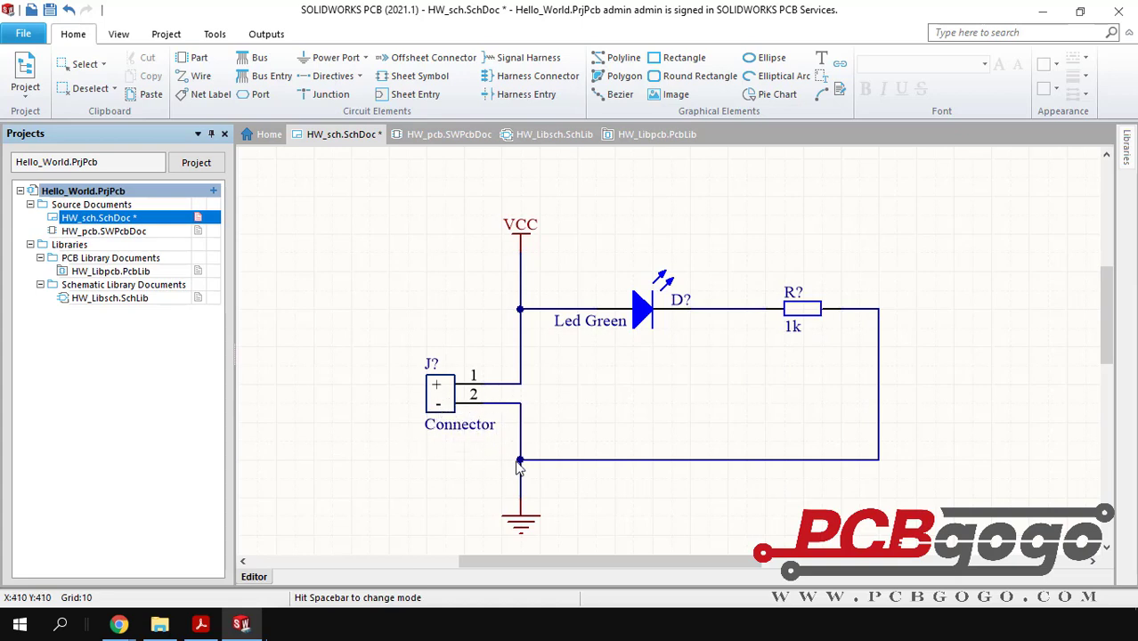
pyautogui.doubleClick(525, 525)
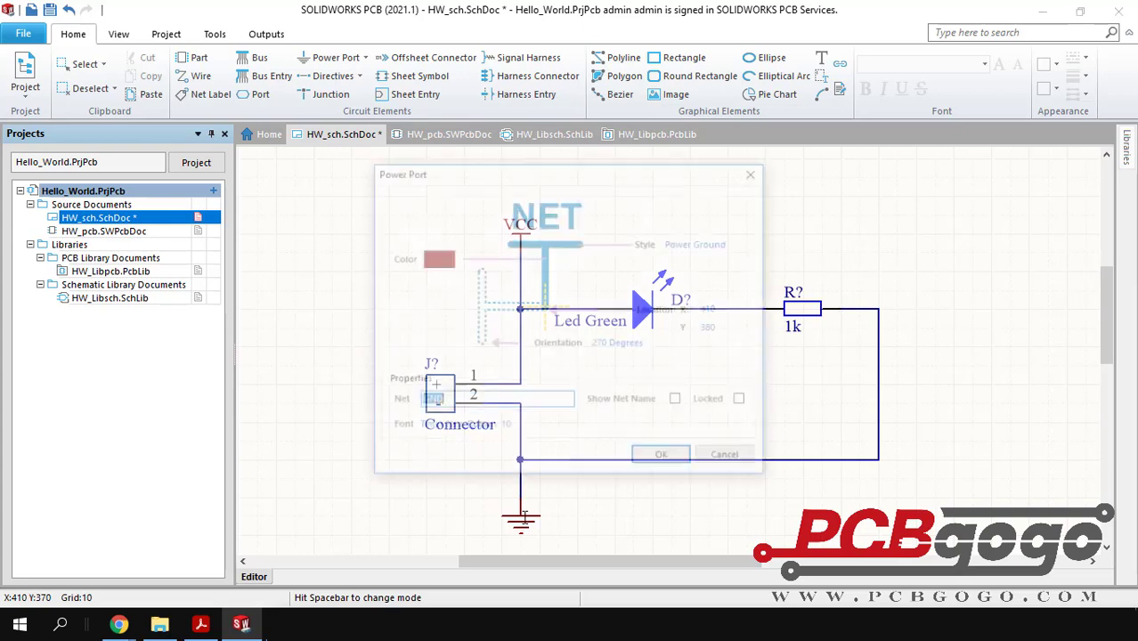
pyautogui.click(729, 458)
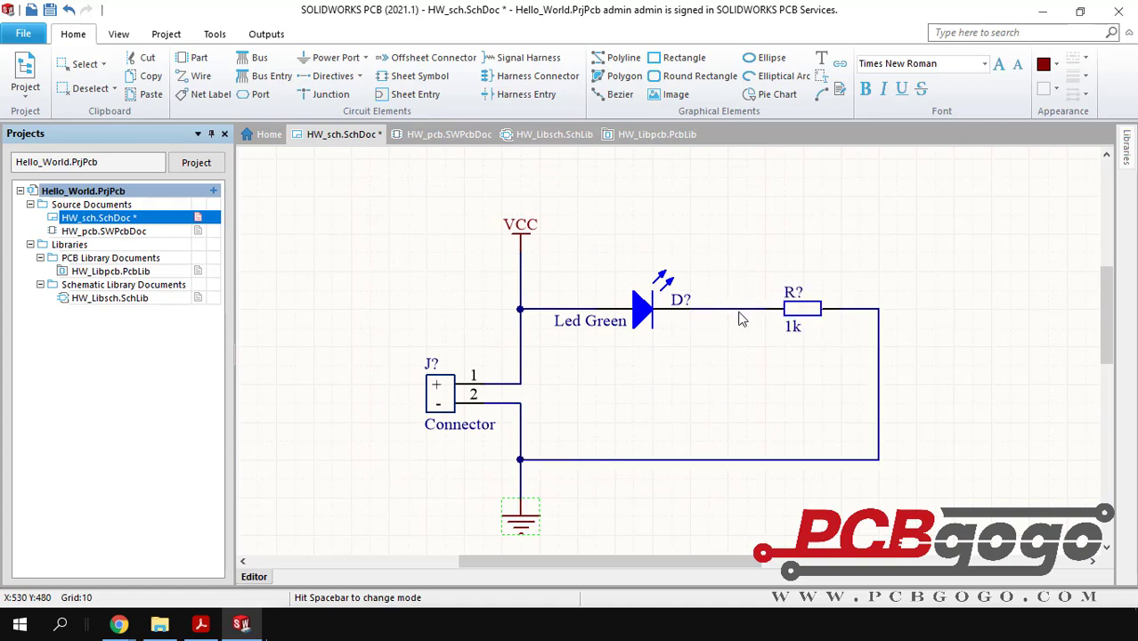
# Place NetLabel1 on the wire between the LED and resistor.
pyautogui.click(212, 95)
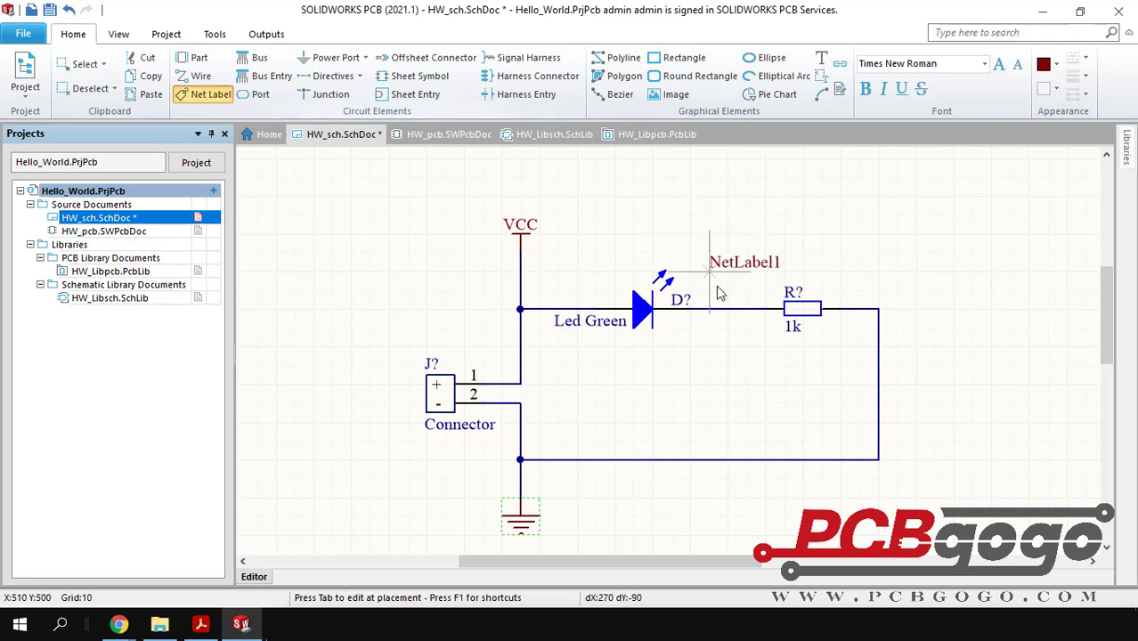
pyautogui.keyDown('ctrl'); pyautogui.scroll(1, 712, 313); pyautogui.keyUp('ctrl')
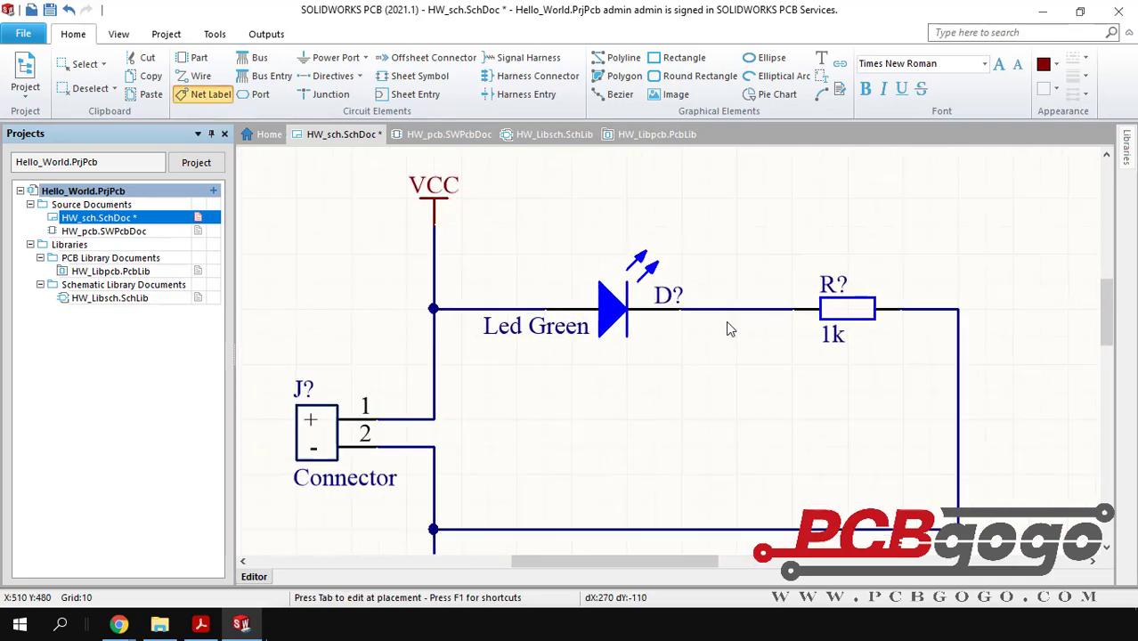
pyautogui.keyDown('ctrl'); pyautogui.scroll(1, 700, 325); pyautogui.keyUp('ctrl')
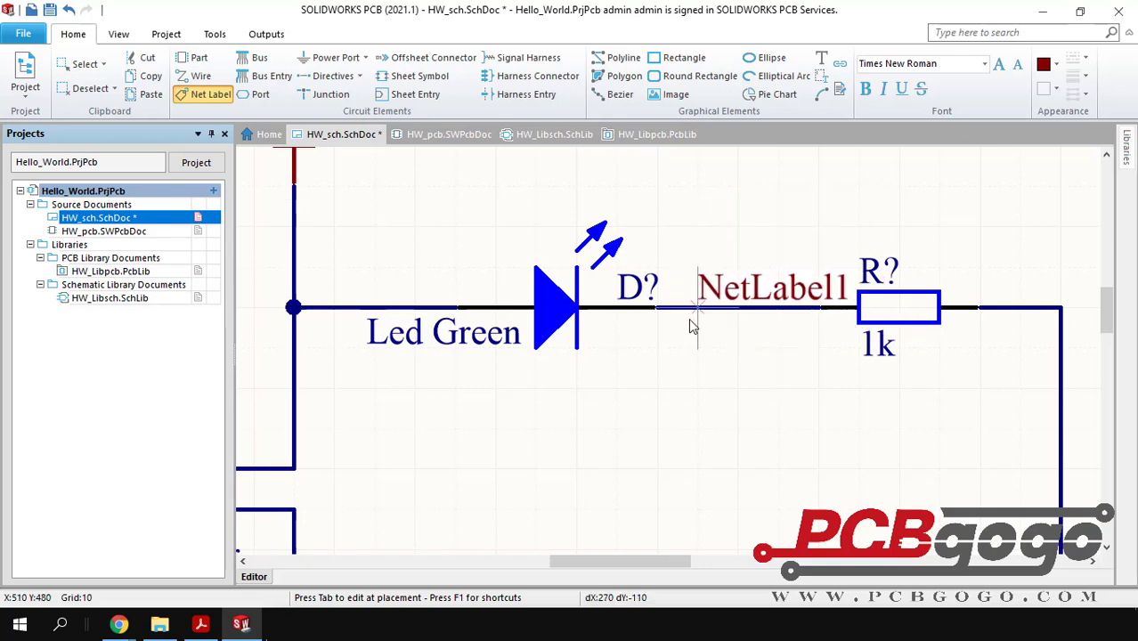
pyautogui.click(697, 320)
pyautogui.click(692, 324)
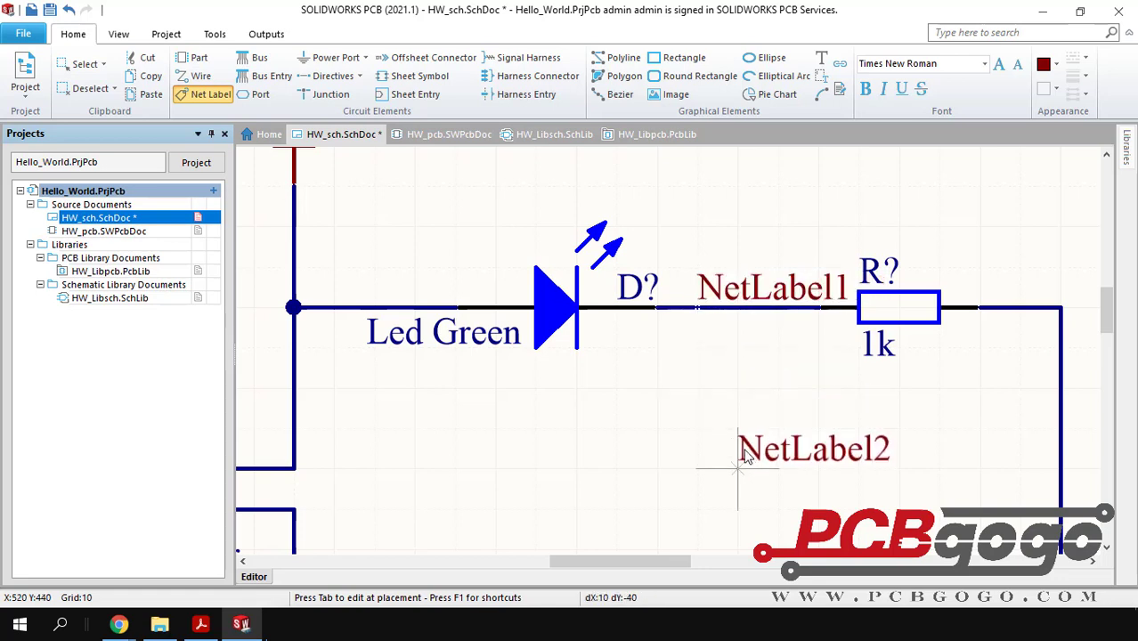
pyautogui.press('Escape')
# Rename the net label to LR.
pyautogui.doubleClick(764, 290)
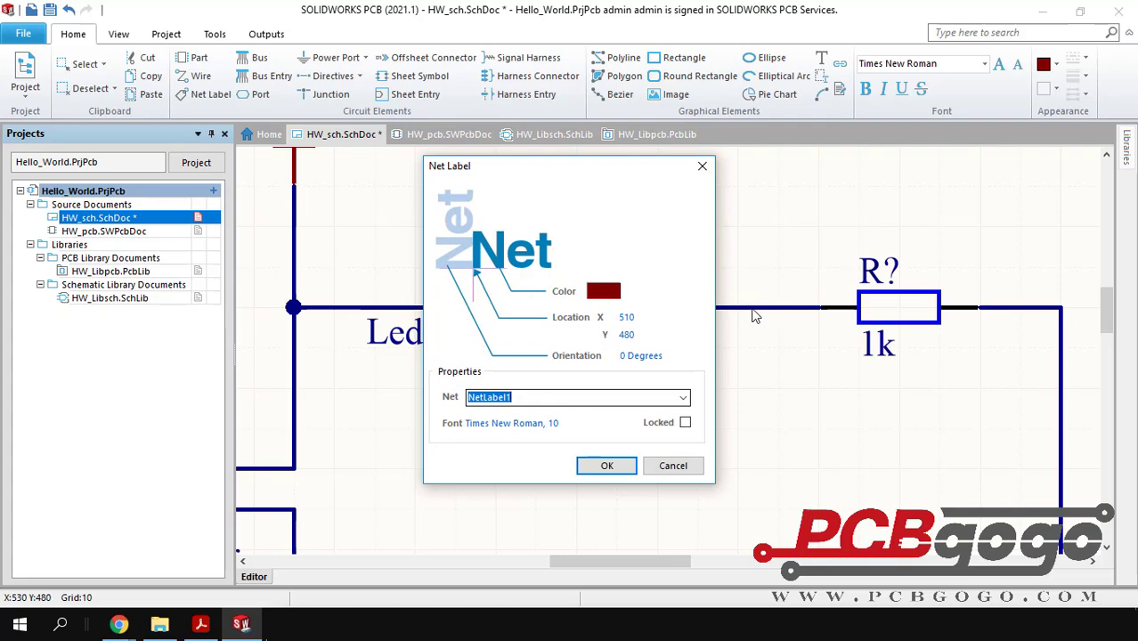
pyautogui.moveTo(520, 171)
pyautogui.mouseDown()
pyautogui.moveTo(908, 240)
pyautogui.moveTo(875, 236)
pyautogui.mouseUp()
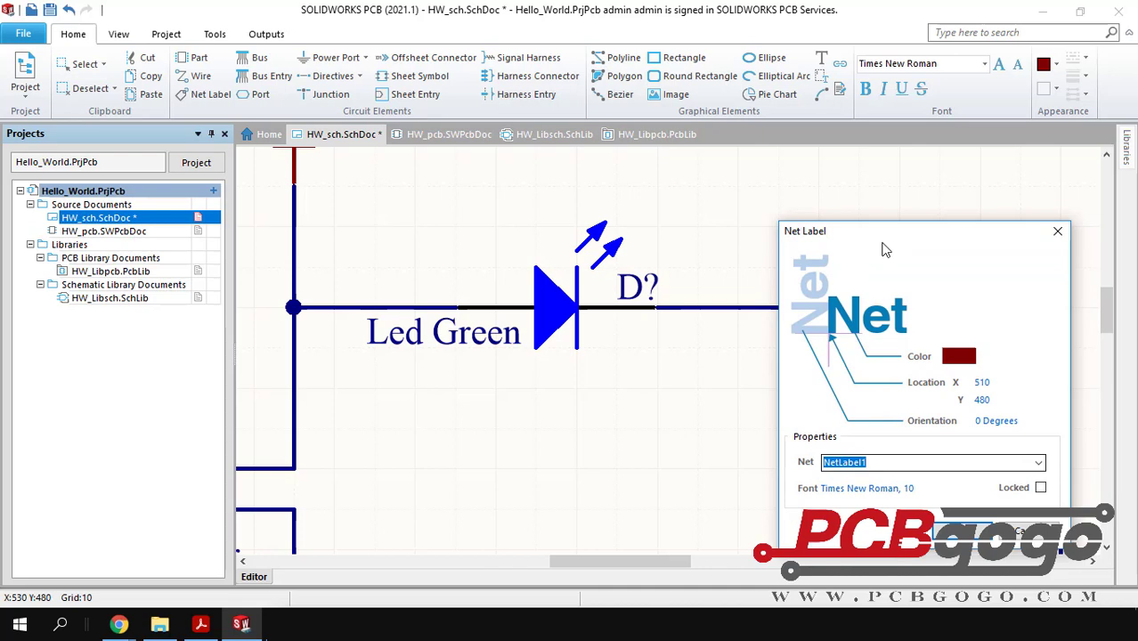
pyautogui.write('L')
pyautogui.write('R')
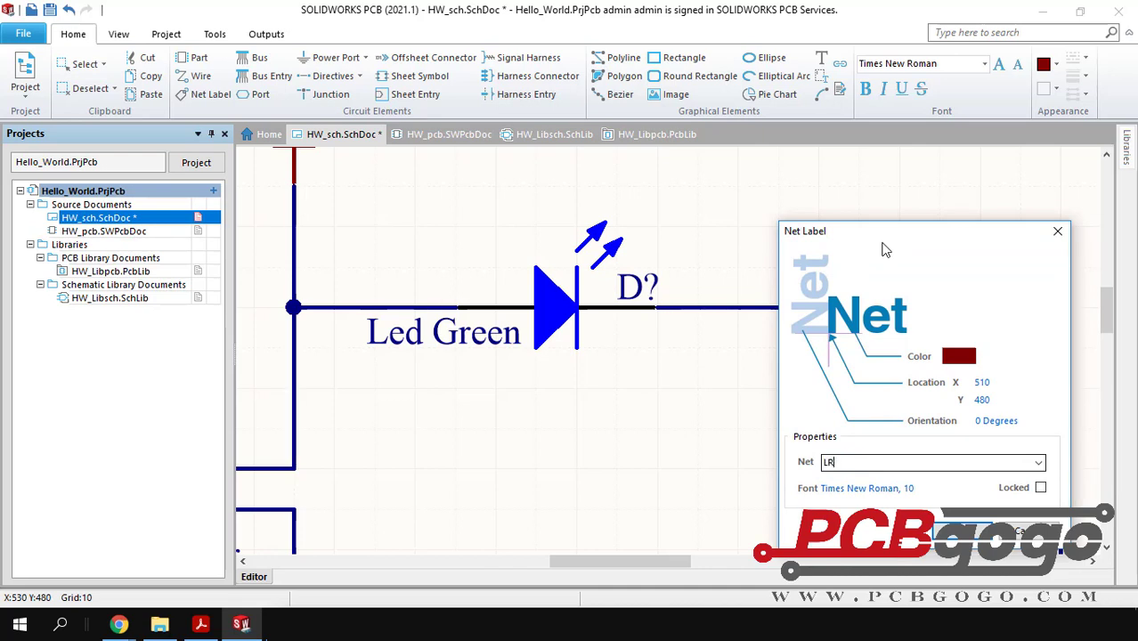
pyautogui.click(966, 532)
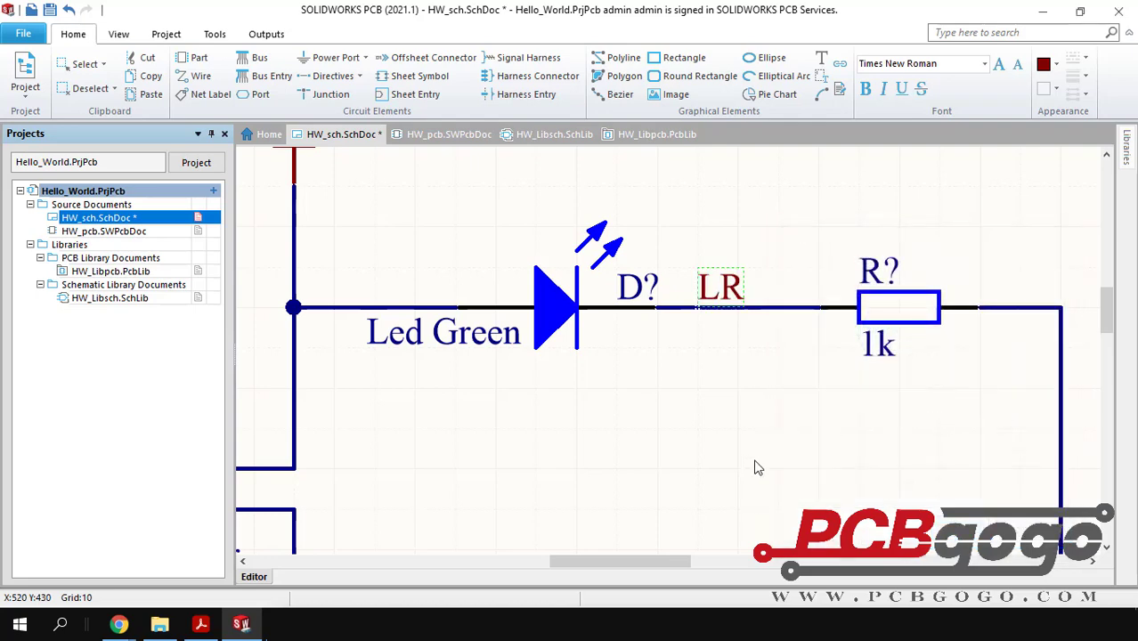
pyautogui.click(719, 294)
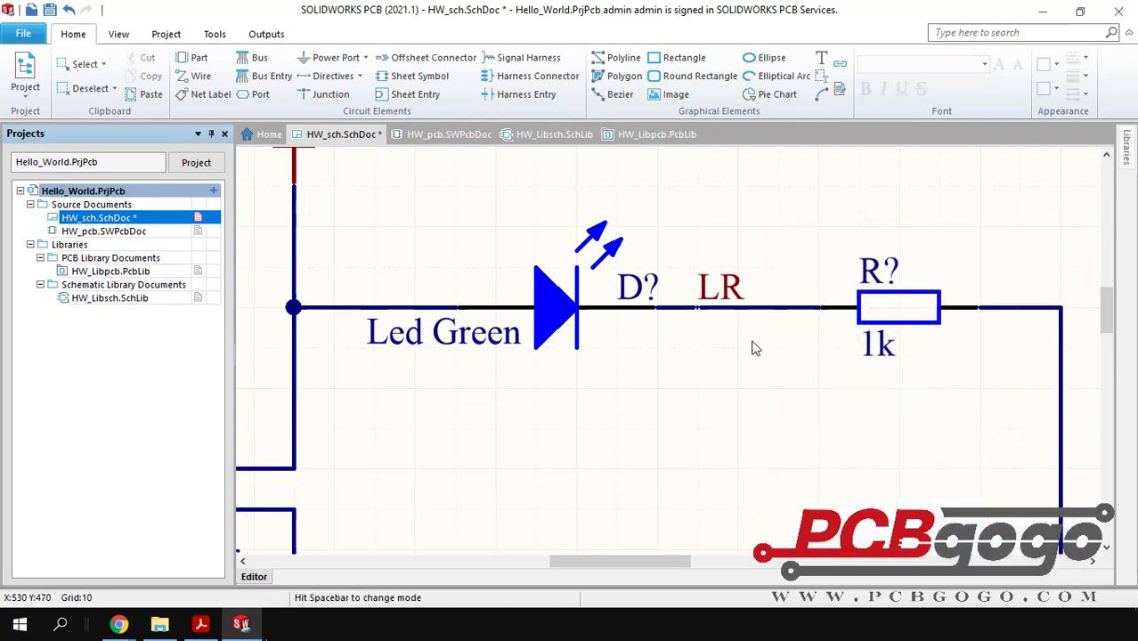
pyautogui.keyDown('ctrl'); pyautogui.scroll(-3, 719, 310); pyautogui.keyUp('ctrl')
pyautogui.keyDown('ctrl'); pyautogui.scroll(-2, 788, 445); pyautogui.keyUp('ctrl')
# Review the LR label's net list and close its properties unchanged.
pyautogui.moveTo(706, 383); pyautogui.dragTo(691, 357, button='right')
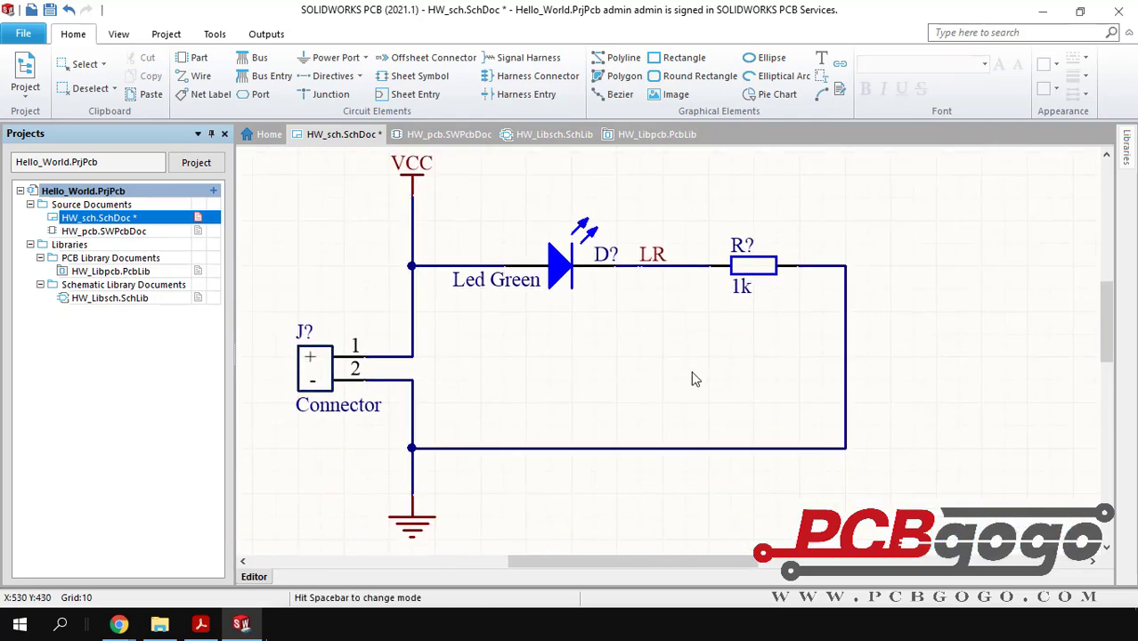
pyautogui.keyDown('ctrl'); pyautogui.scroll(-1, 691, 356); pyautogui.keyUp('ctrl')
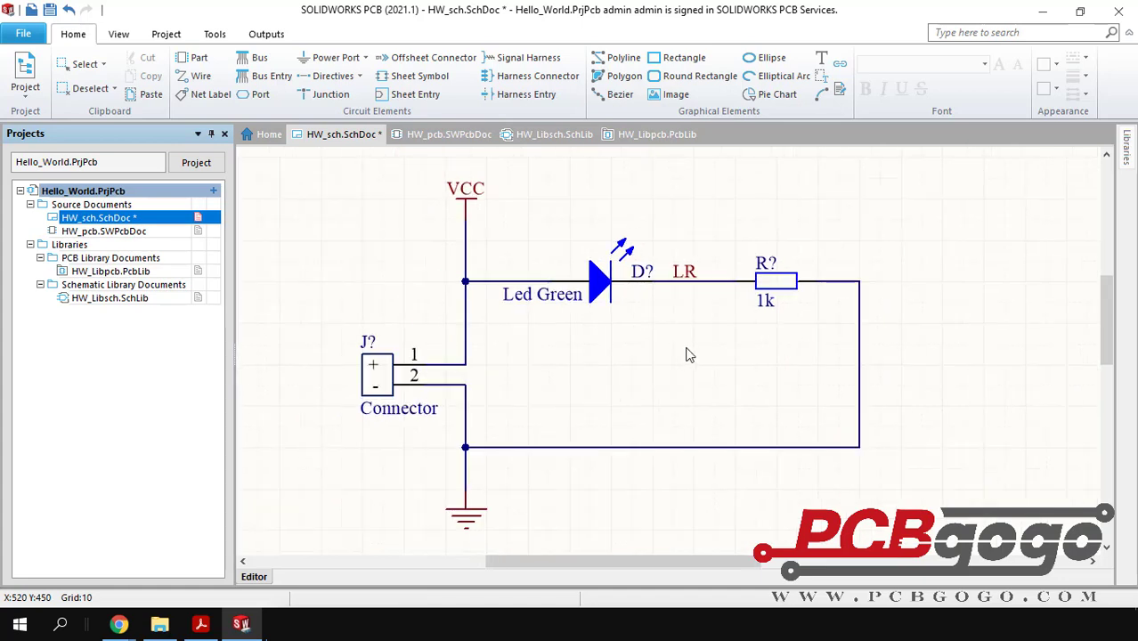
pyautogui.doubleClick(699, 278)
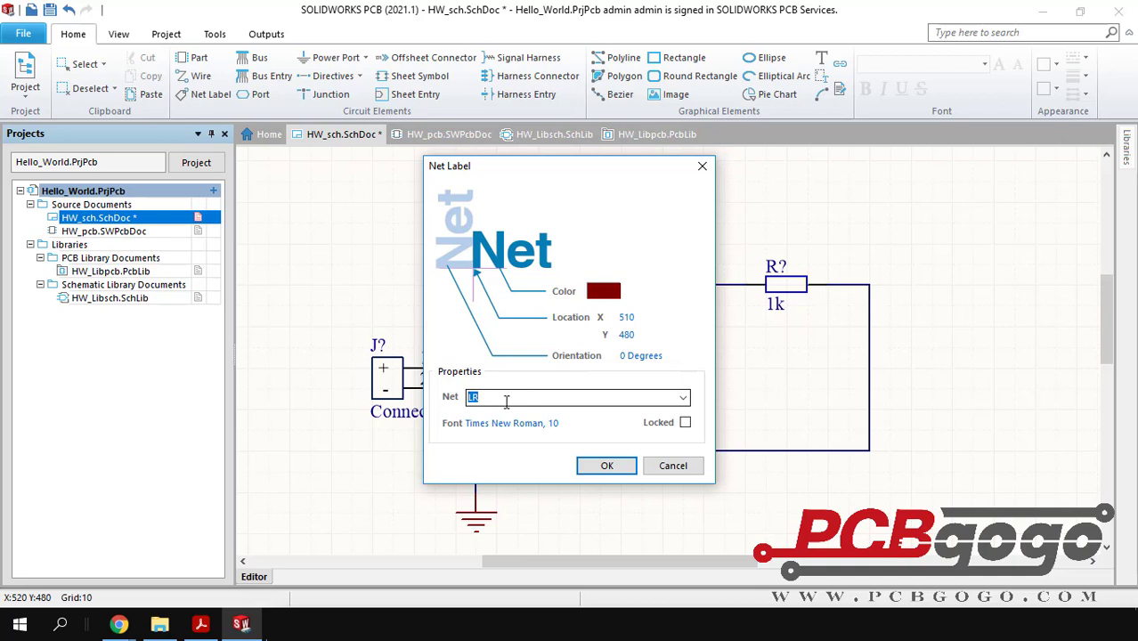
pyautogui.click(681, 397)
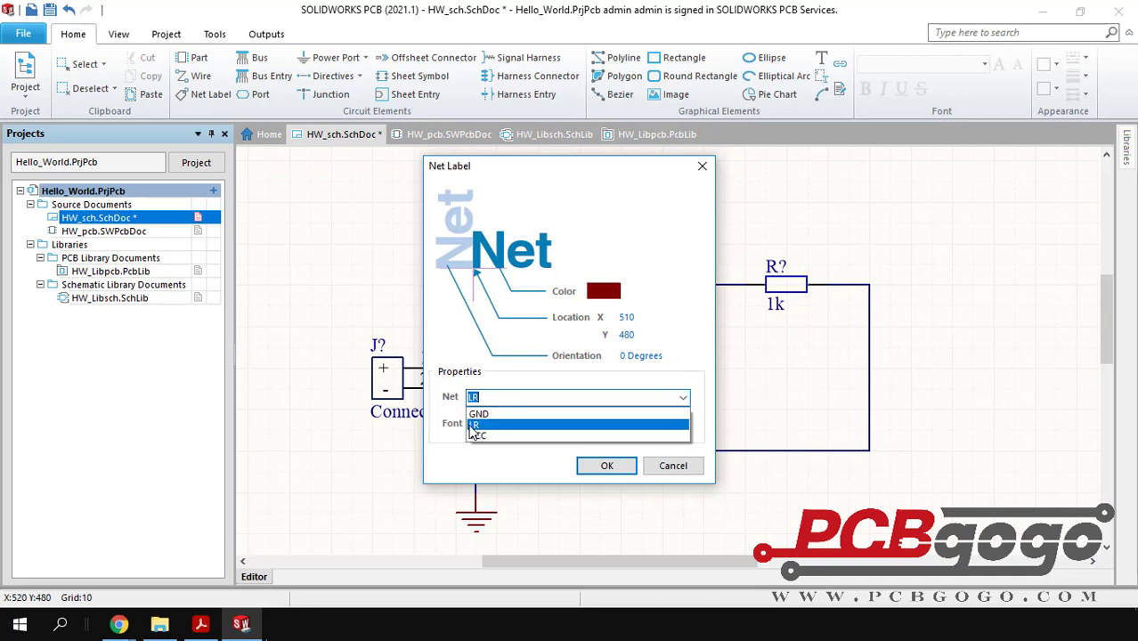
pyautogui.click(681, 467)
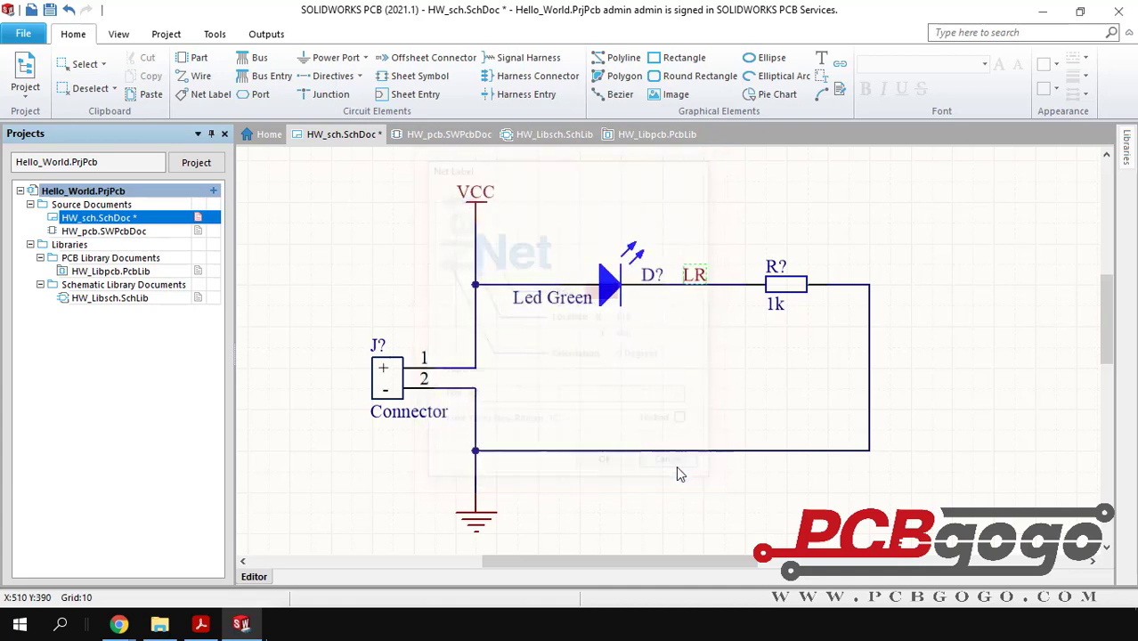
# Save the HW_sch.SchDoc schematic with Ctrl+S.
pyautogui.moveTo(681, 486)
pyautogui.mouseDown(button='right')
pyautogui.moveTo(676, 469)
pyautogui.moveTo(702, 419)
pyautogui.mouseUp(button='right')
pyautogui.keyDown('ctrl'); pyautogui.scroll(-1, 676, 468); pyautogui.keyUp('ctrl')
pyautogui.hotkey('ctrl', 's')
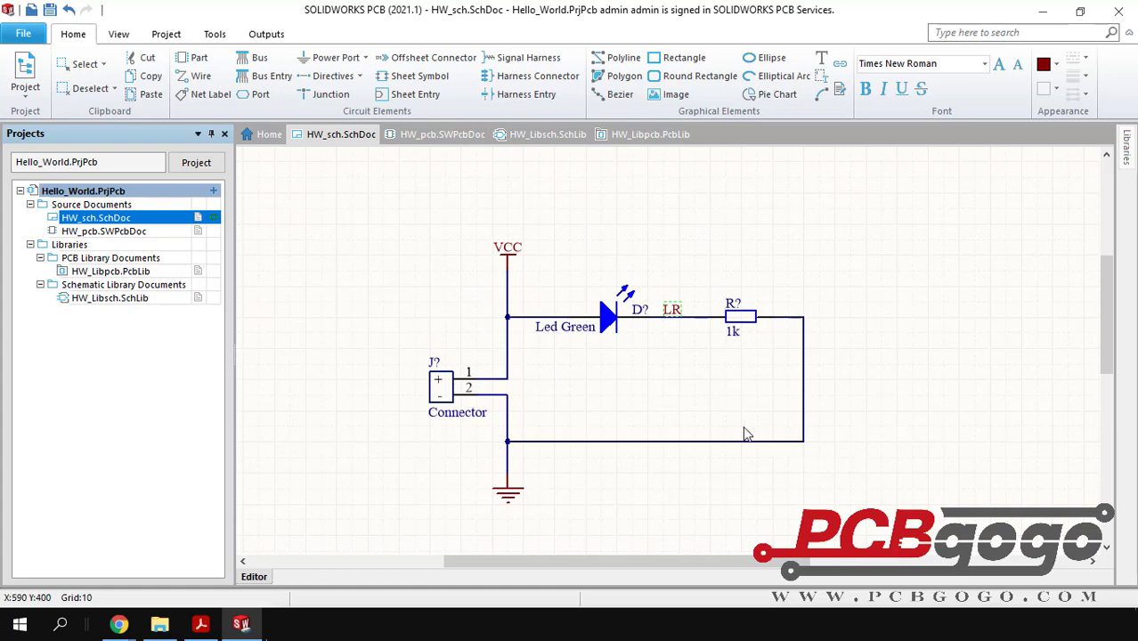
pyautogui.keyDown('ctrl'); pyautogui.scroll(3, 447, 374); pyautogui.keyUp('ctrl')
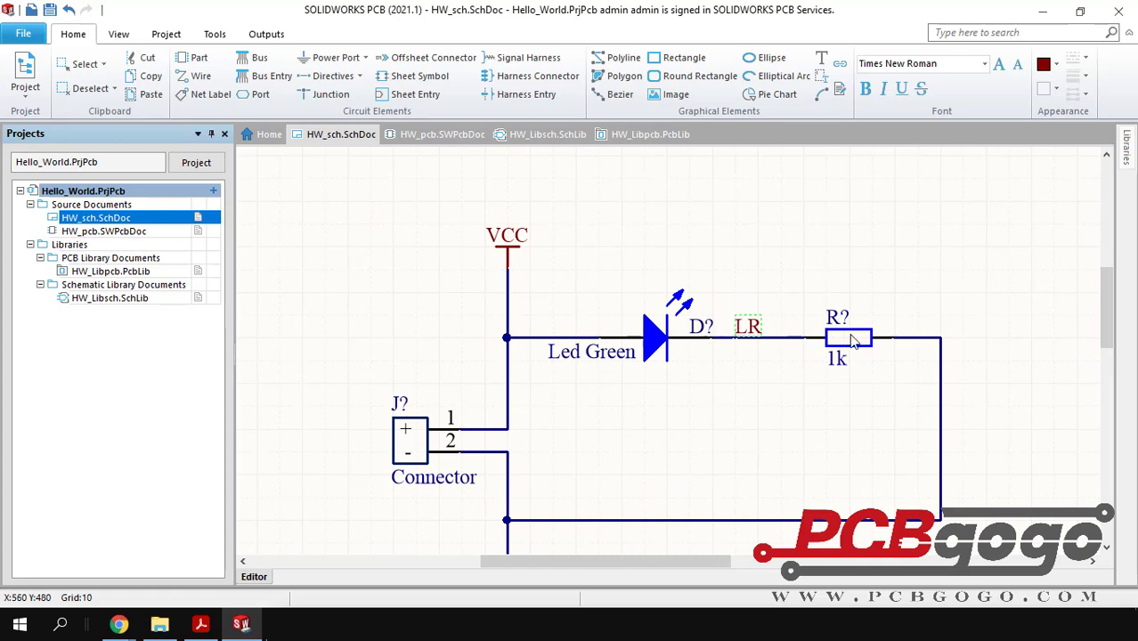
pyautogui.keyDown('ctrl'); pyautogui.scroll(-2, 838, 343); pyautogui.keyUp('ctrl')
pyautogui.moveTo(835, 401); pyautogui.dragTo(802, 354, button='right')
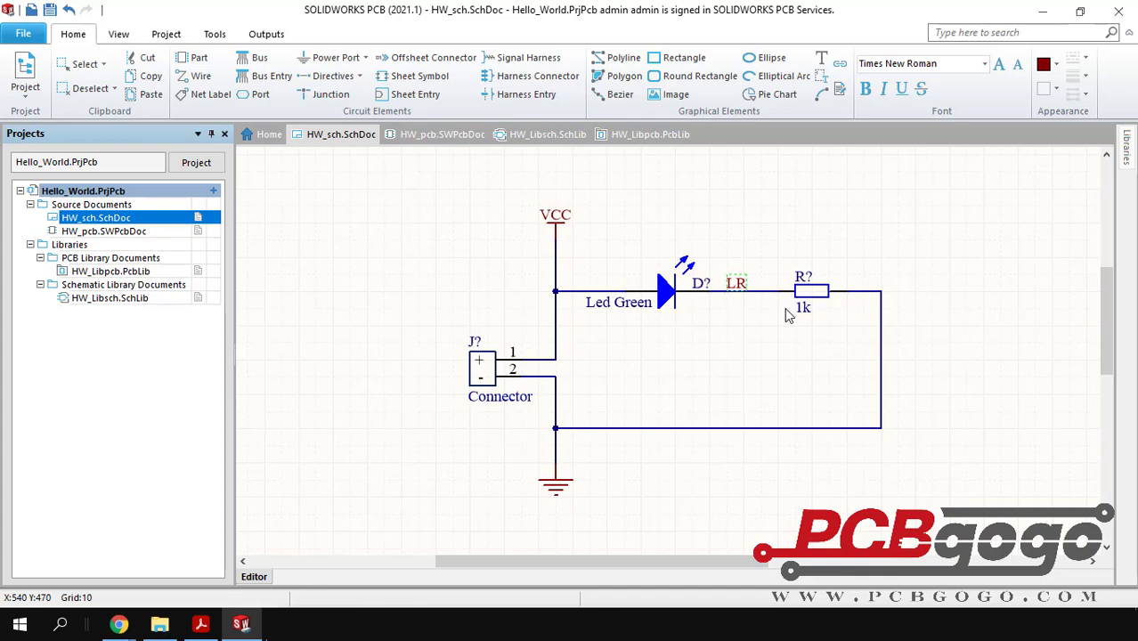
pyautogui.click(751, 362)
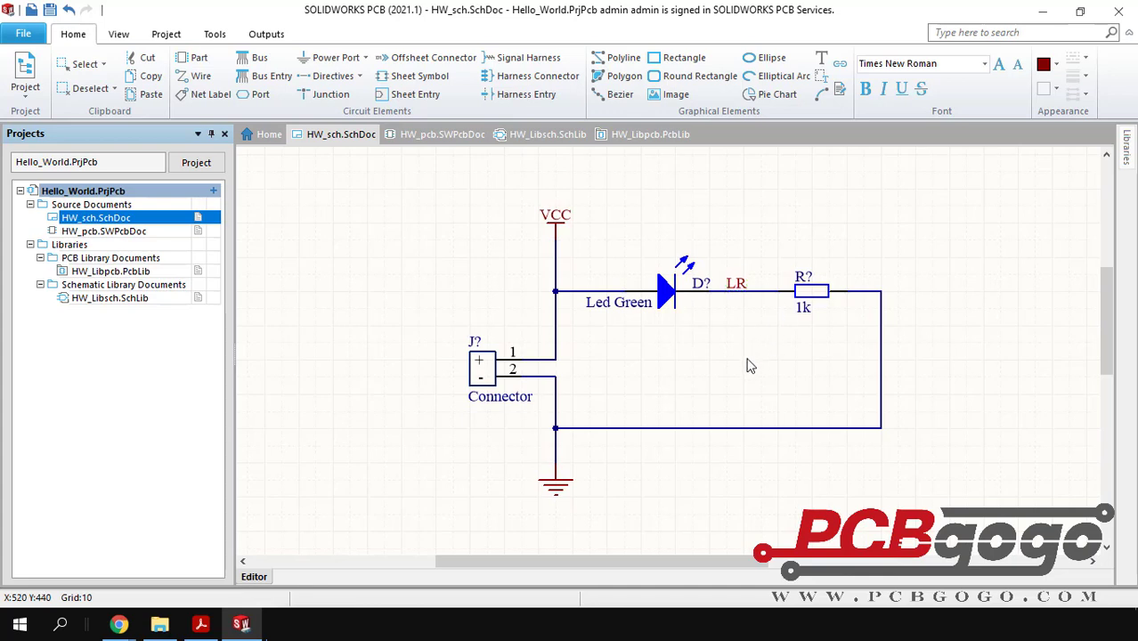